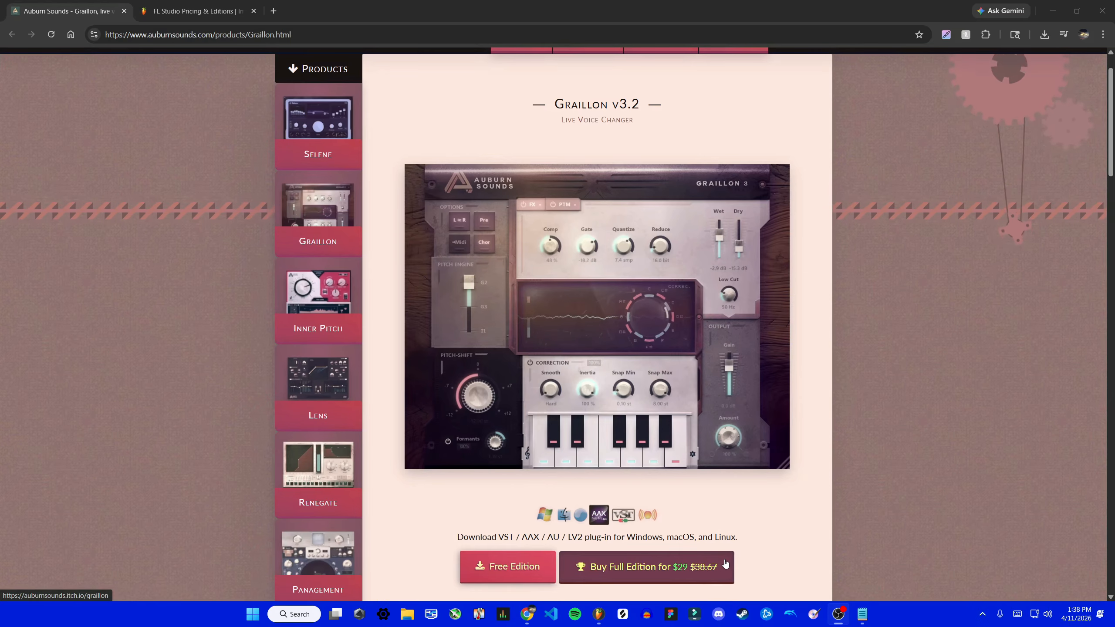
Review the Graillon v3.2 product description and download the Free Edition.
scroll(829, 527, down, 5)
scroll(830, 527, down, 2)
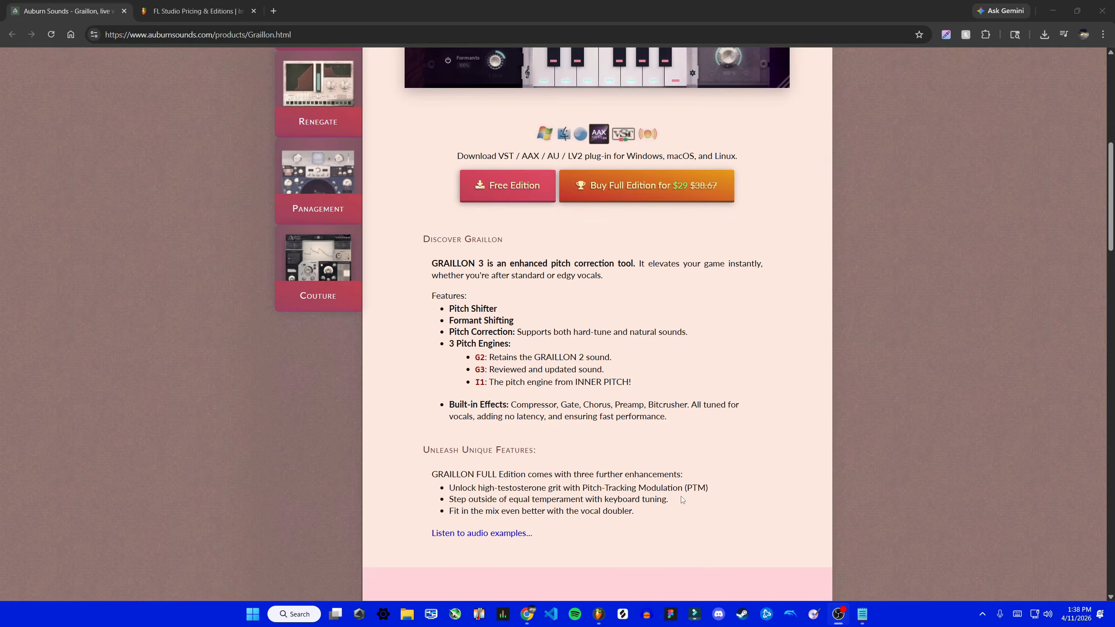
scroll(684, 503, up, 5)
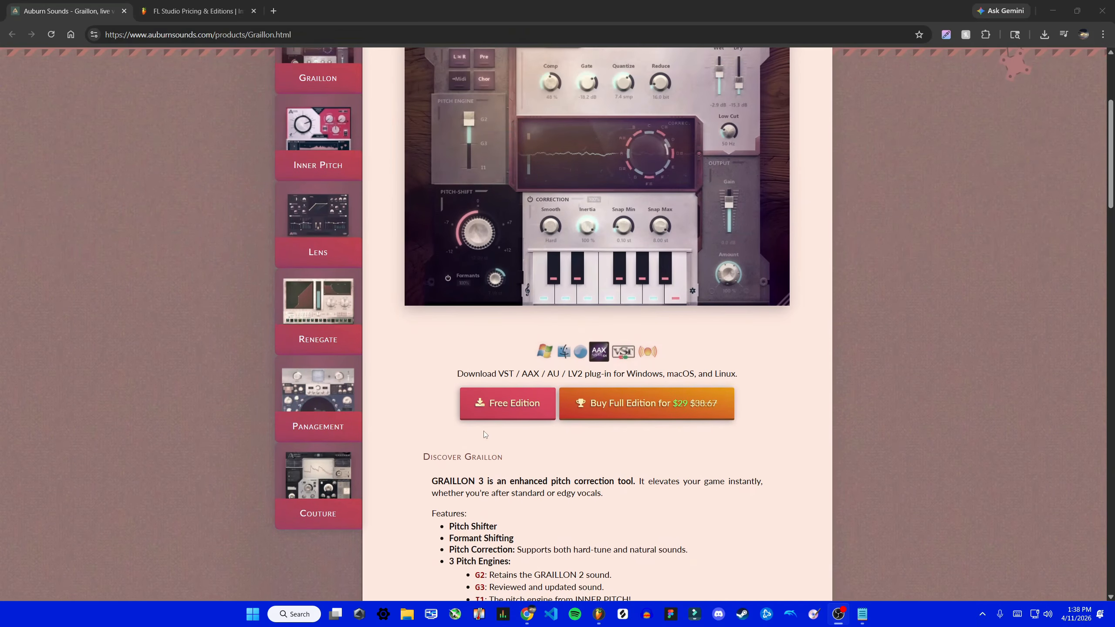
click(507, 408)
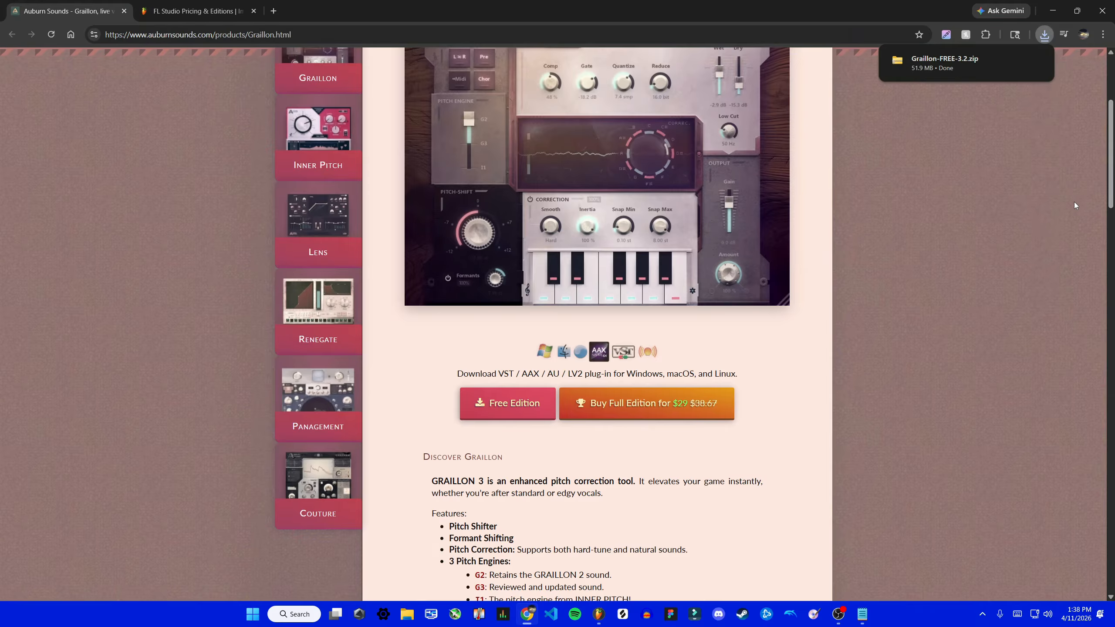
Open the downloaded Graillon-FREE-3.2.zip in File Explorer and extract all its files into the suggested folder.
mouse_move(941, 70)
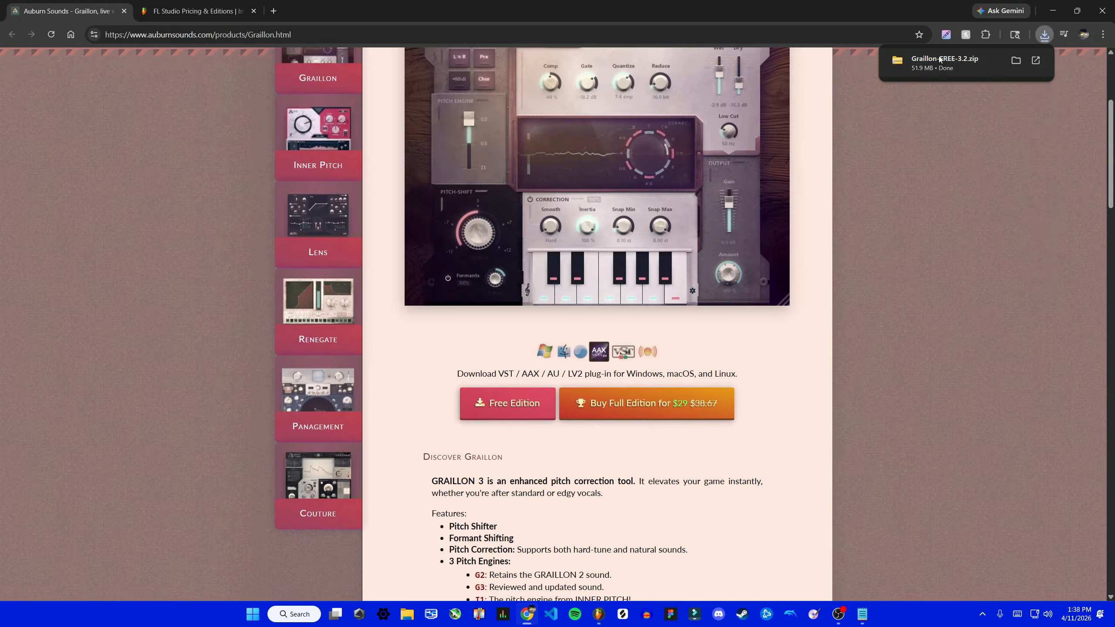
click(941, 61)
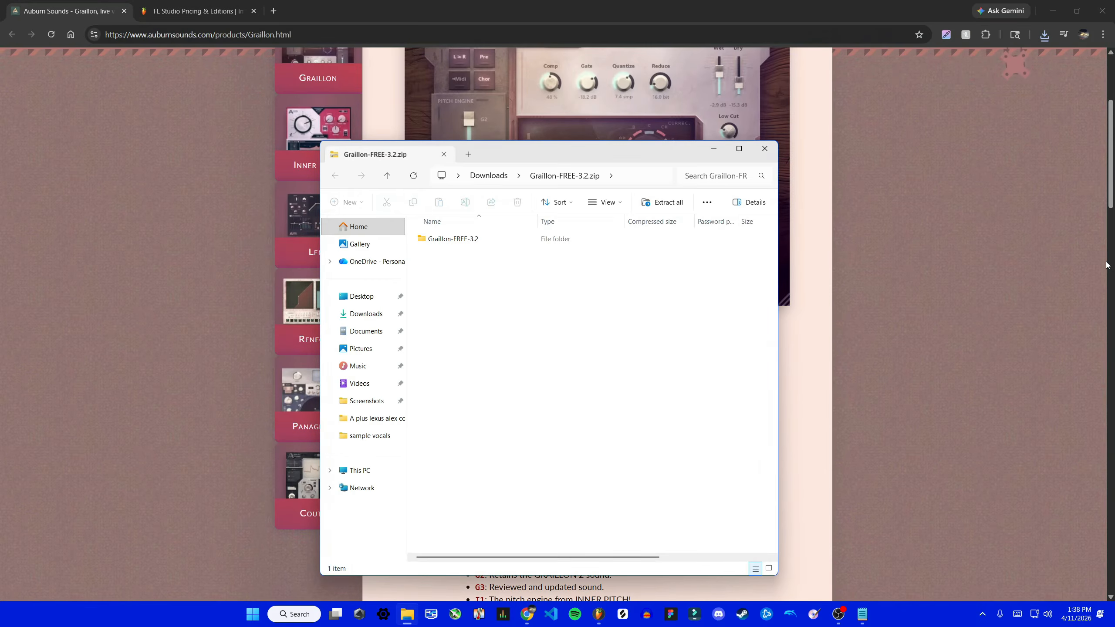
double_click(468, 241)
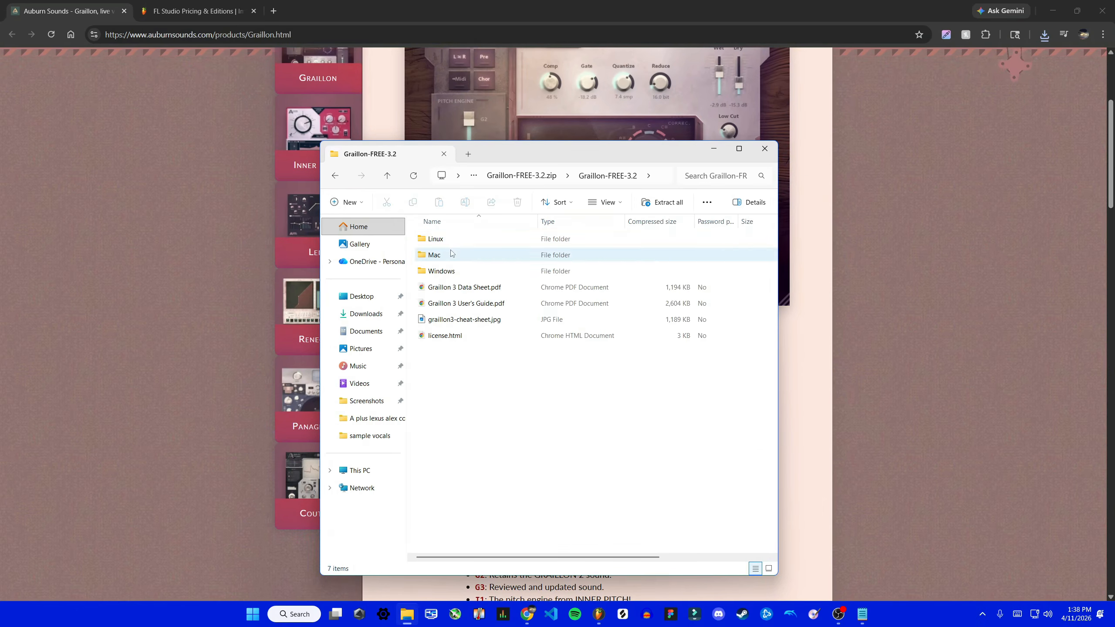
double_click(457, 273)
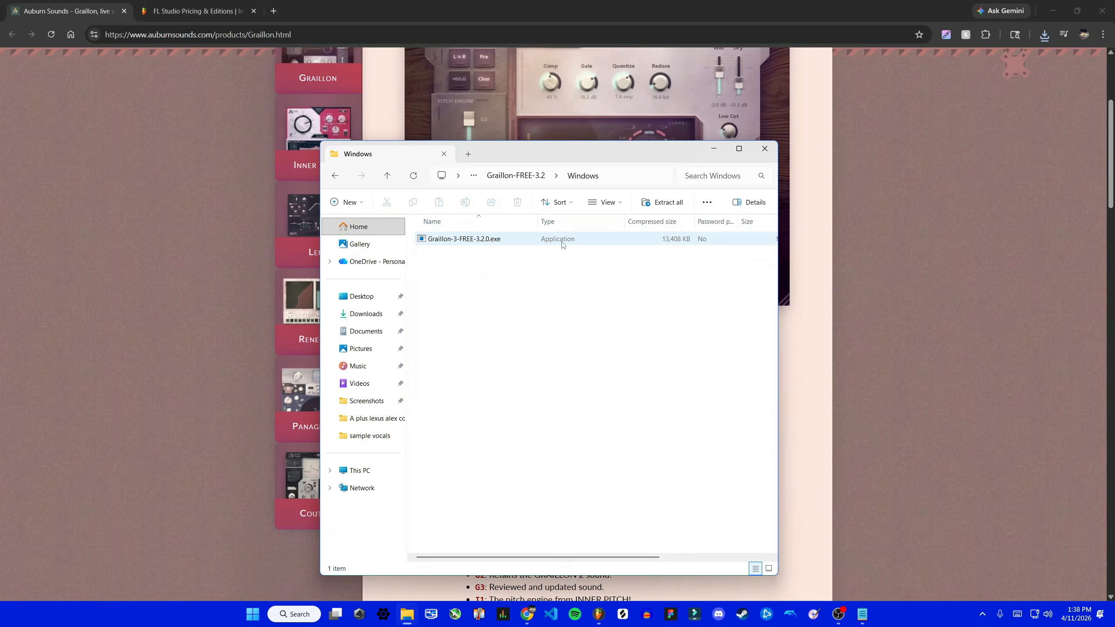
double_click(491, 239)
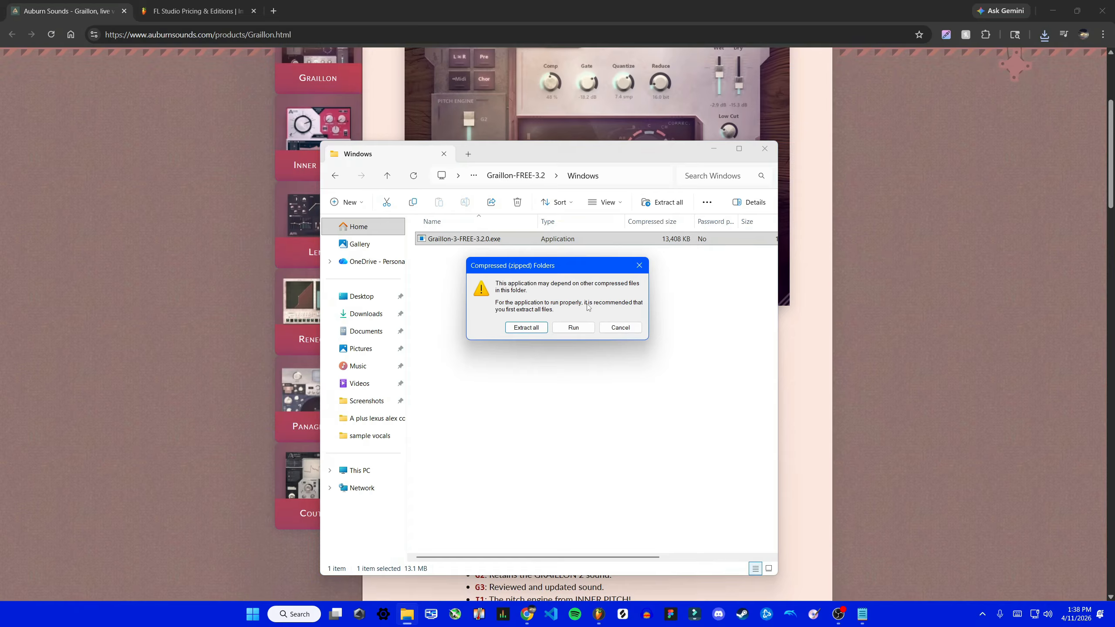
click(526, 327)
key(Return)
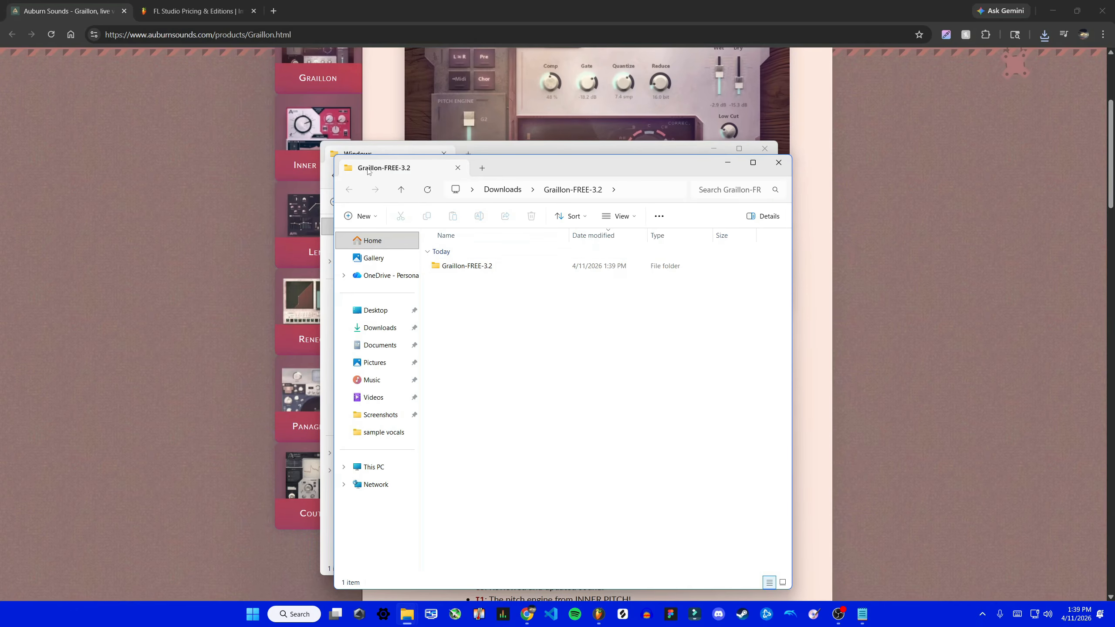
Launch Graillon-3-FREE-3.2.0.exe from the Windows folder of the extracted files and allow it to make changes to the device.
click(477, 270)
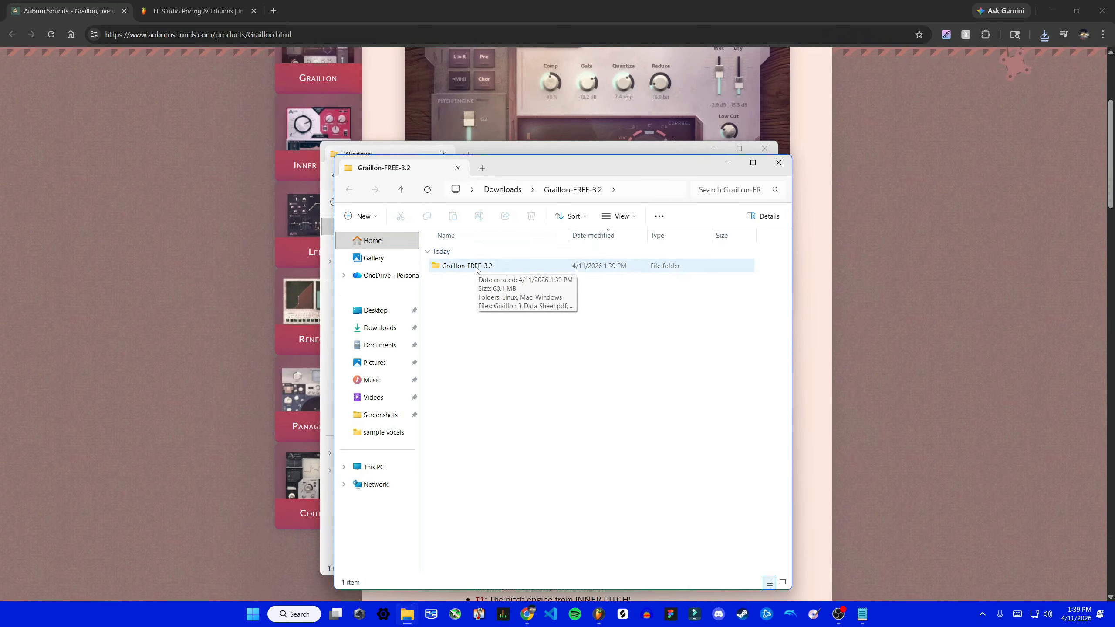
double_click(477, 267)
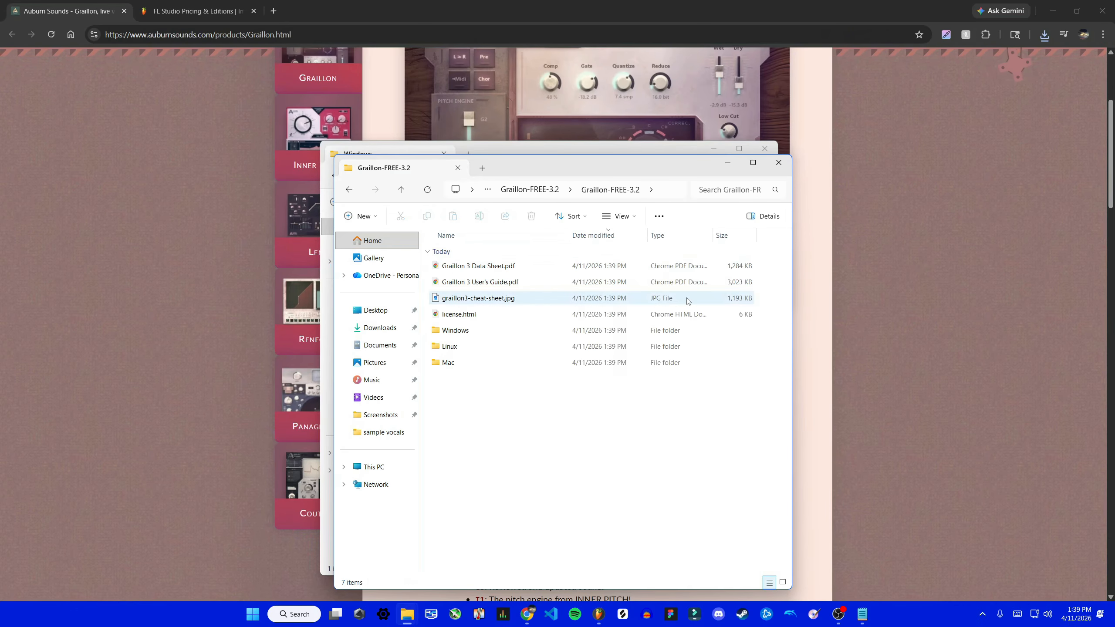
double_click(478, 331)
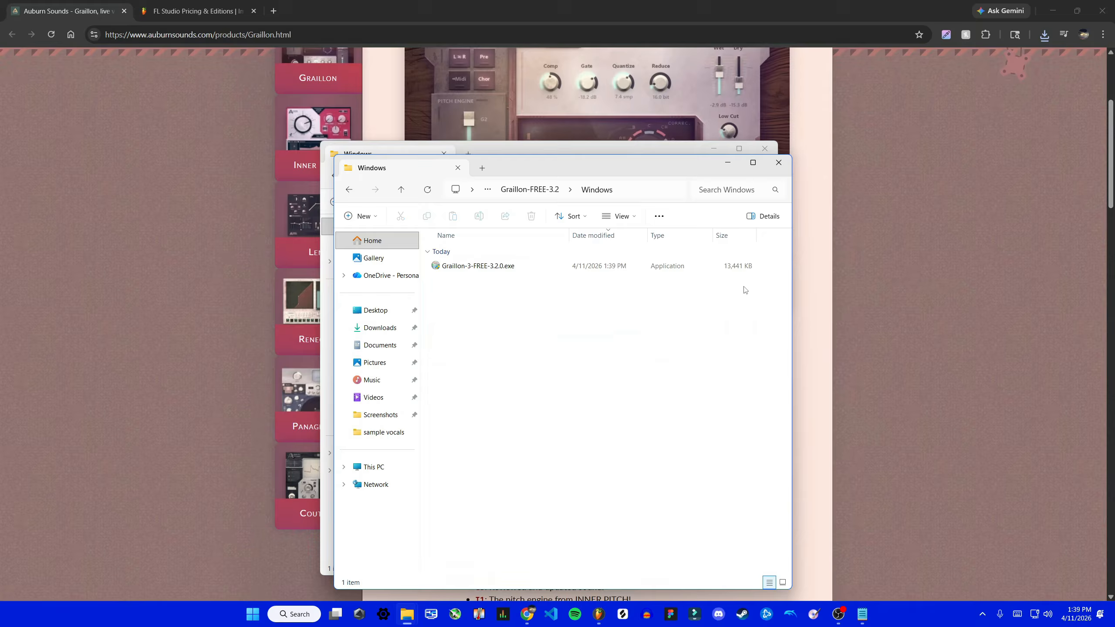
click(492, 269)
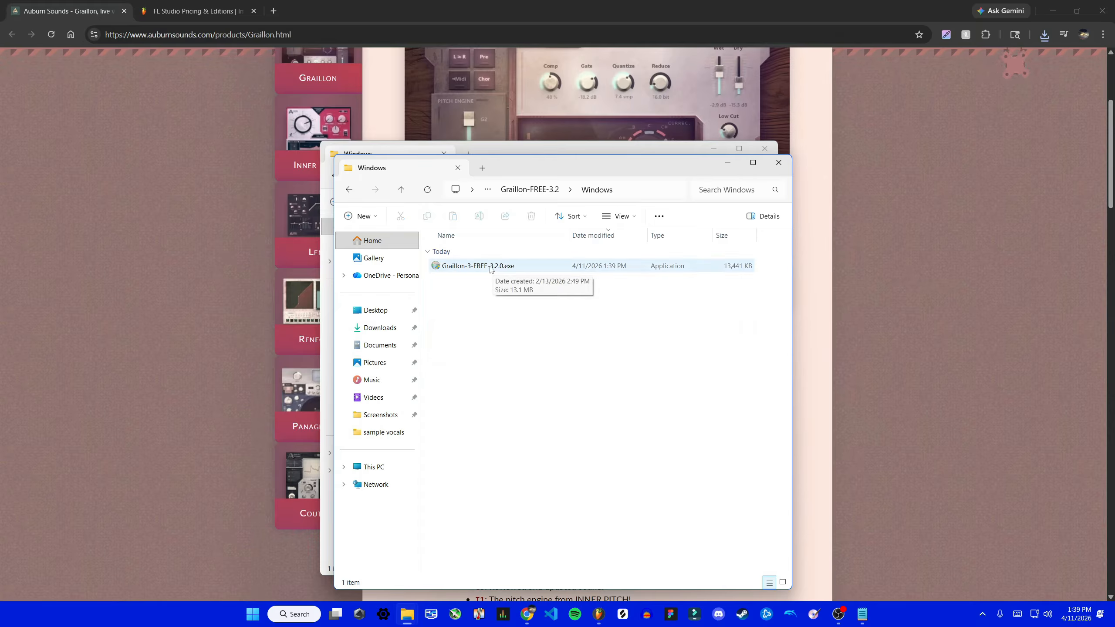
double_click(491, 267)
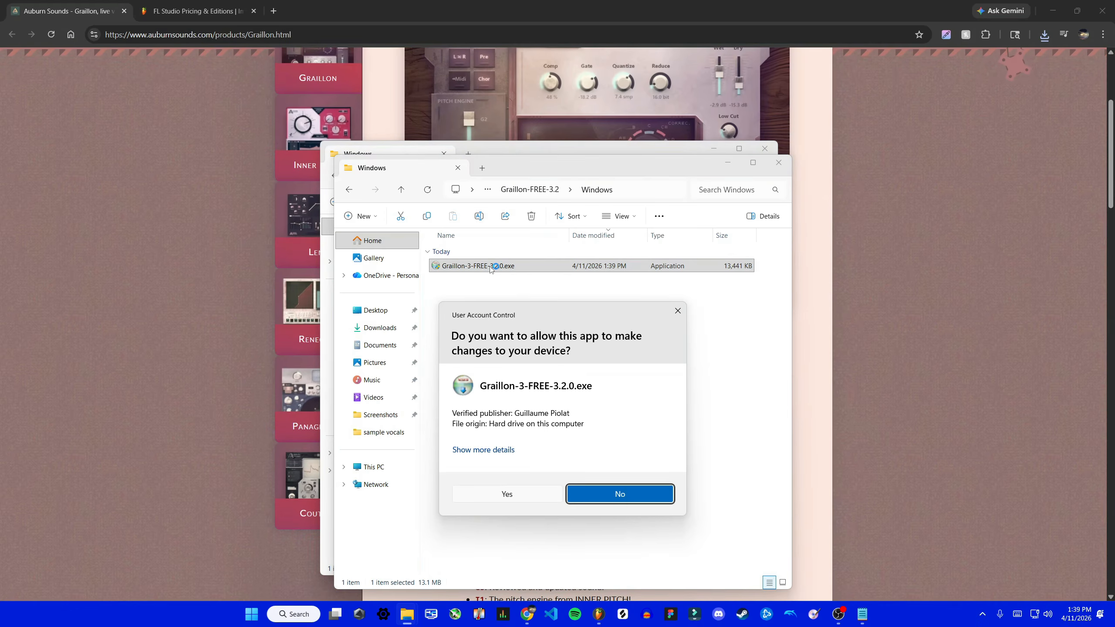
click(532, 500)
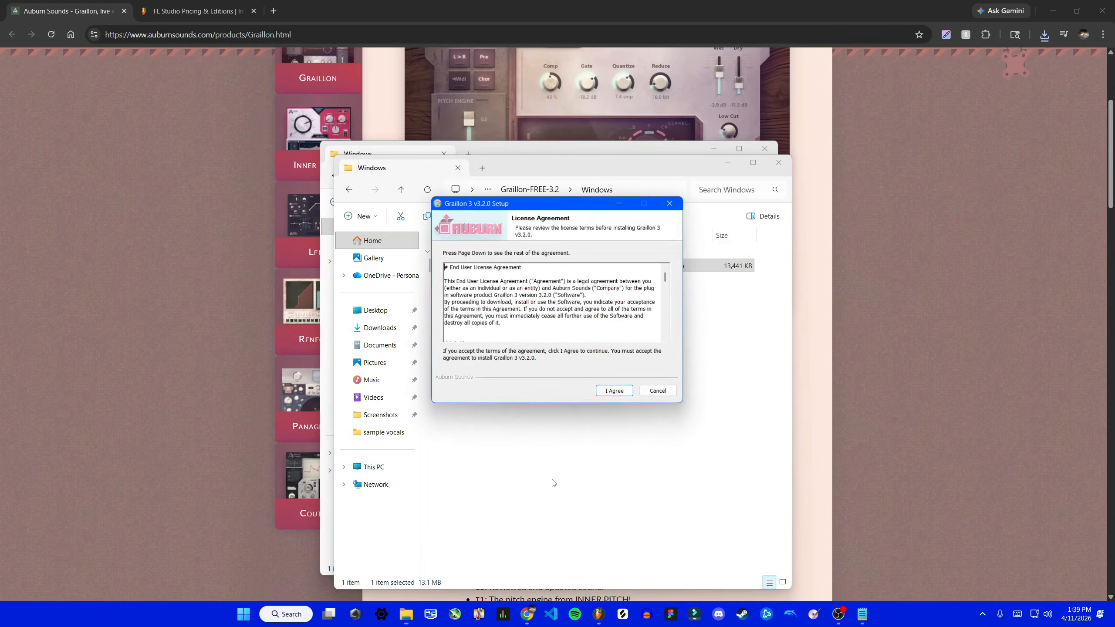
Install Graillon 3 with the default components and VST 2.4 folder C:\Program Files\VSTPlugins, and close the installer and both File Explorer windows.
click(613, 391)
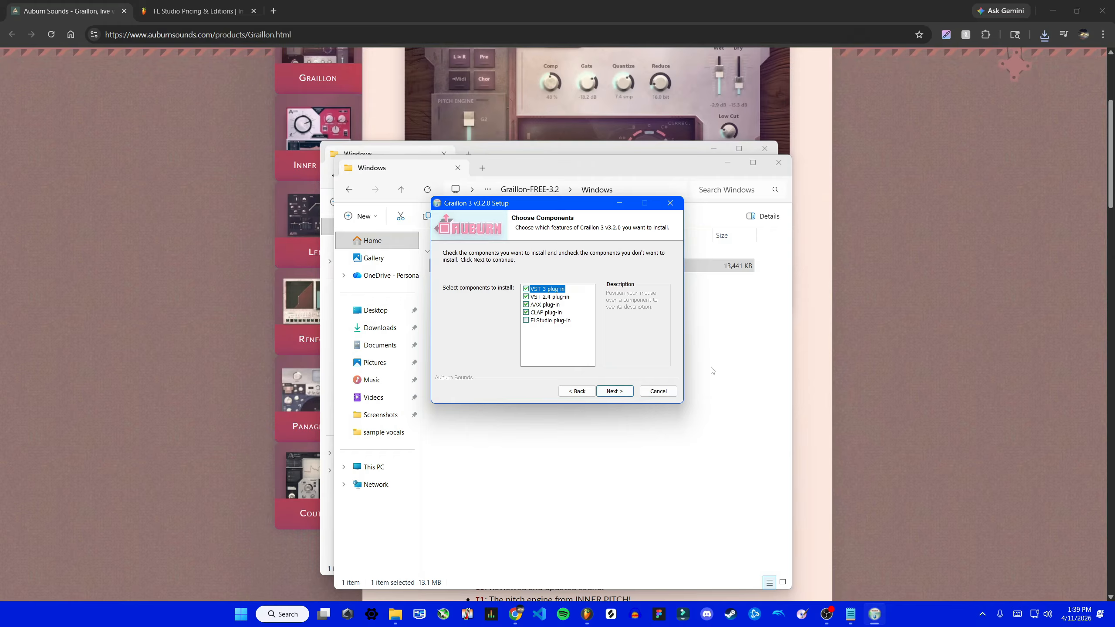
click(615, 391)
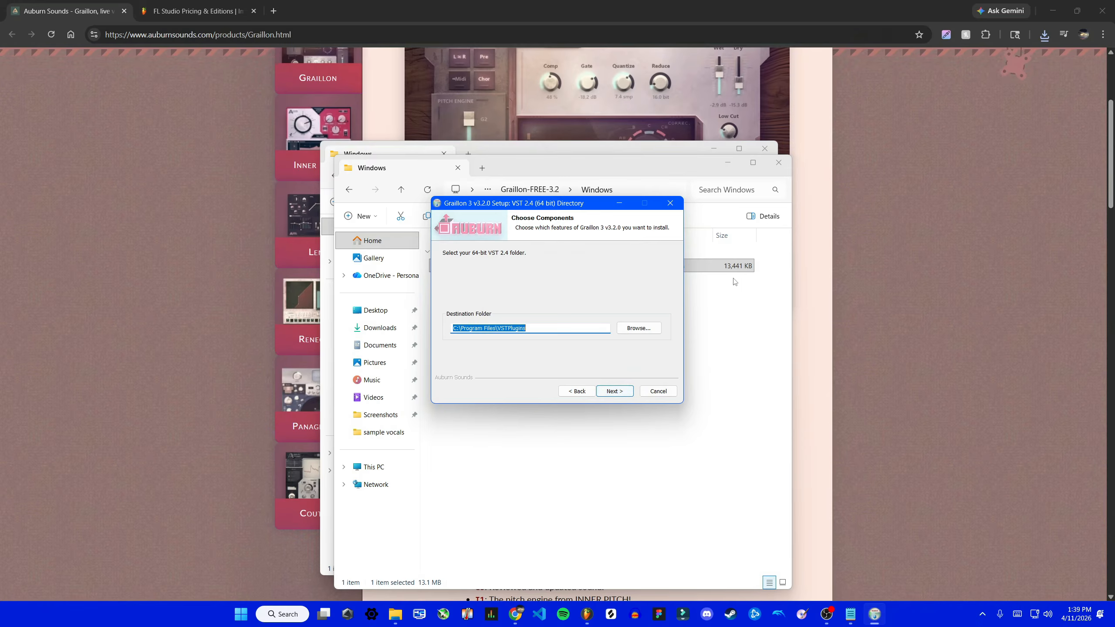
click(526, 327)
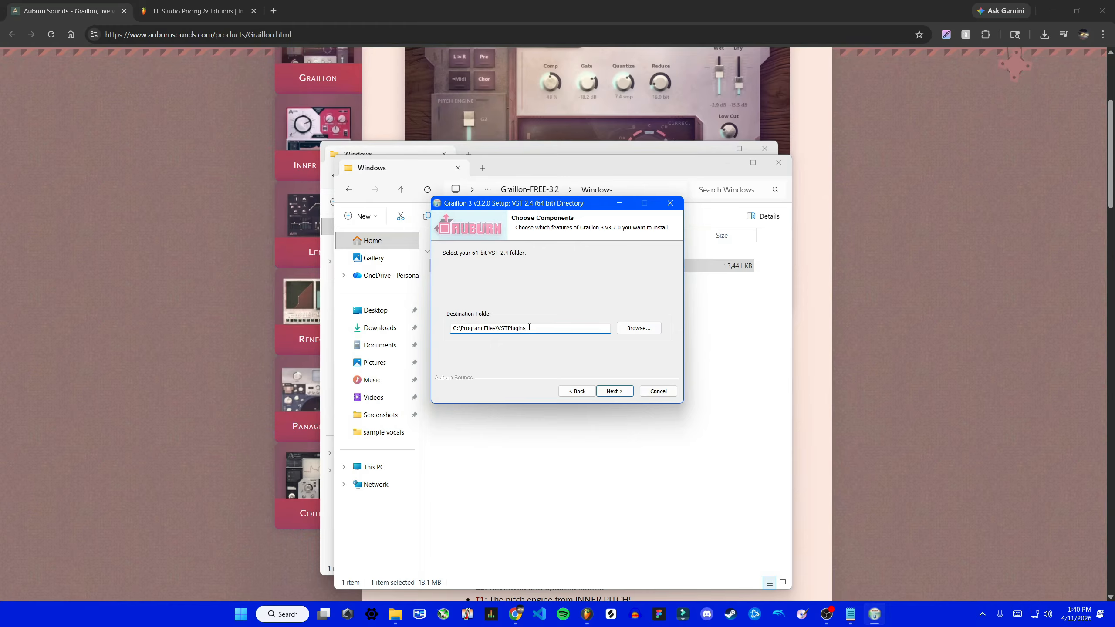
click(629, 393)
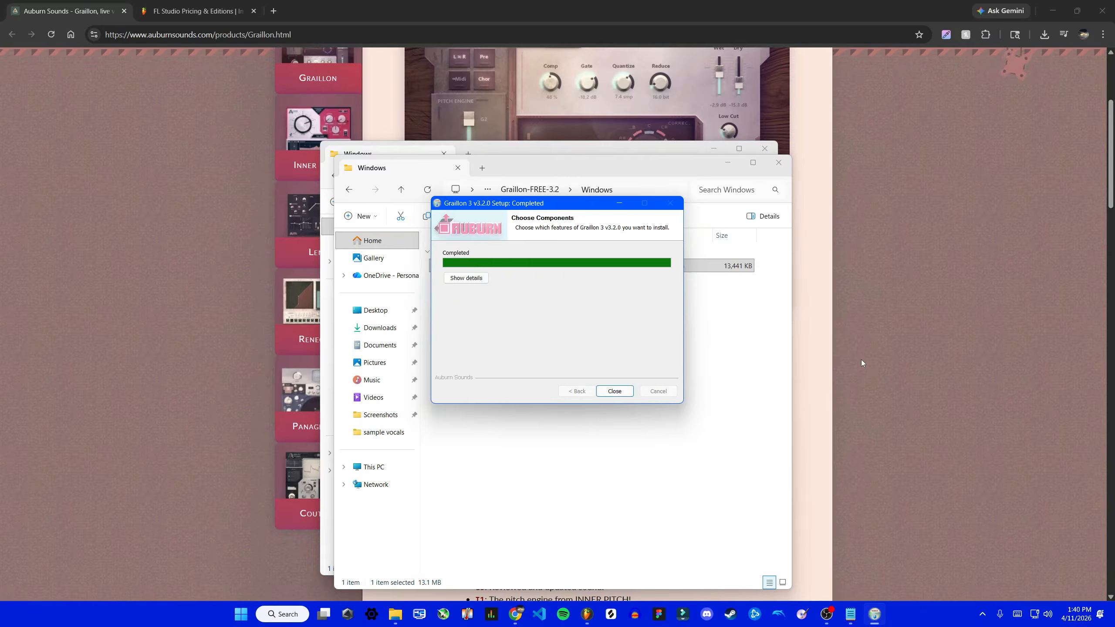
click(615, 390)
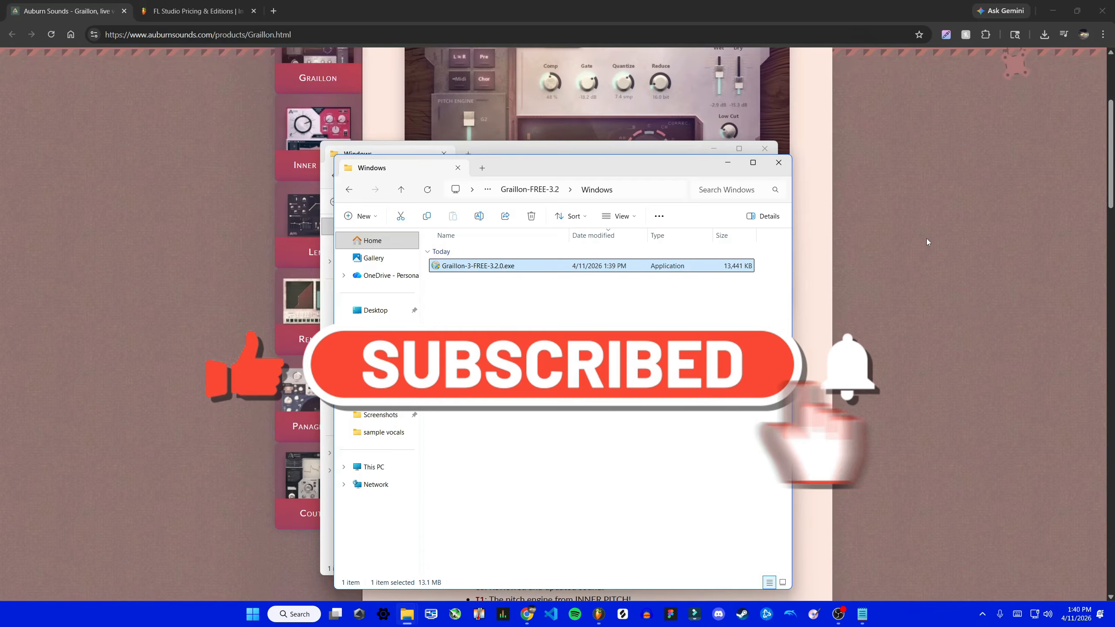
click(778, 163)
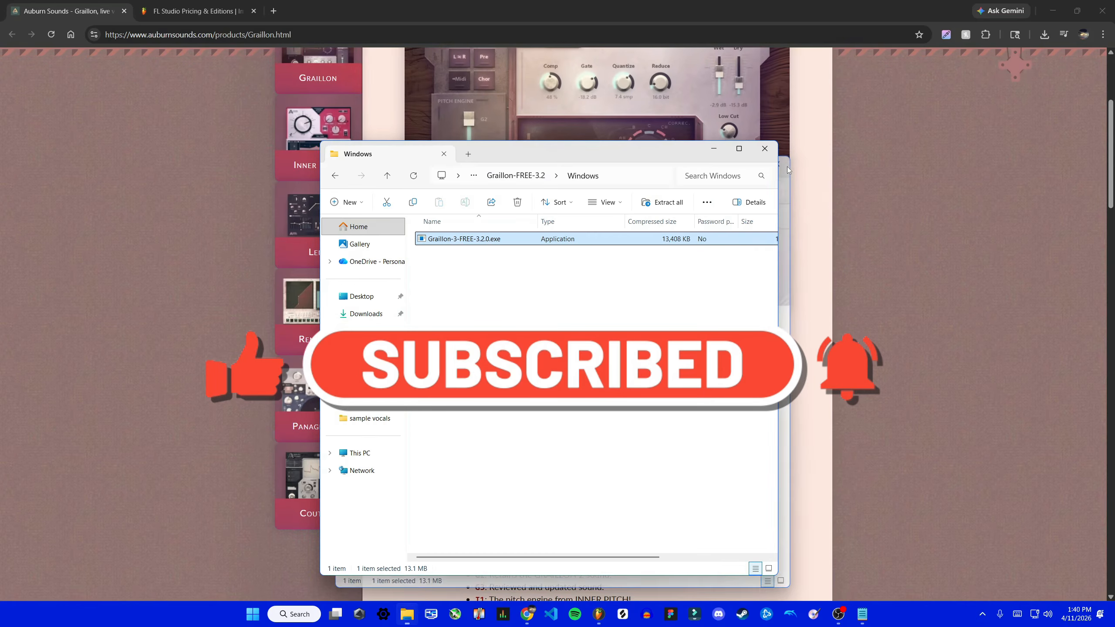
click(767, 152)
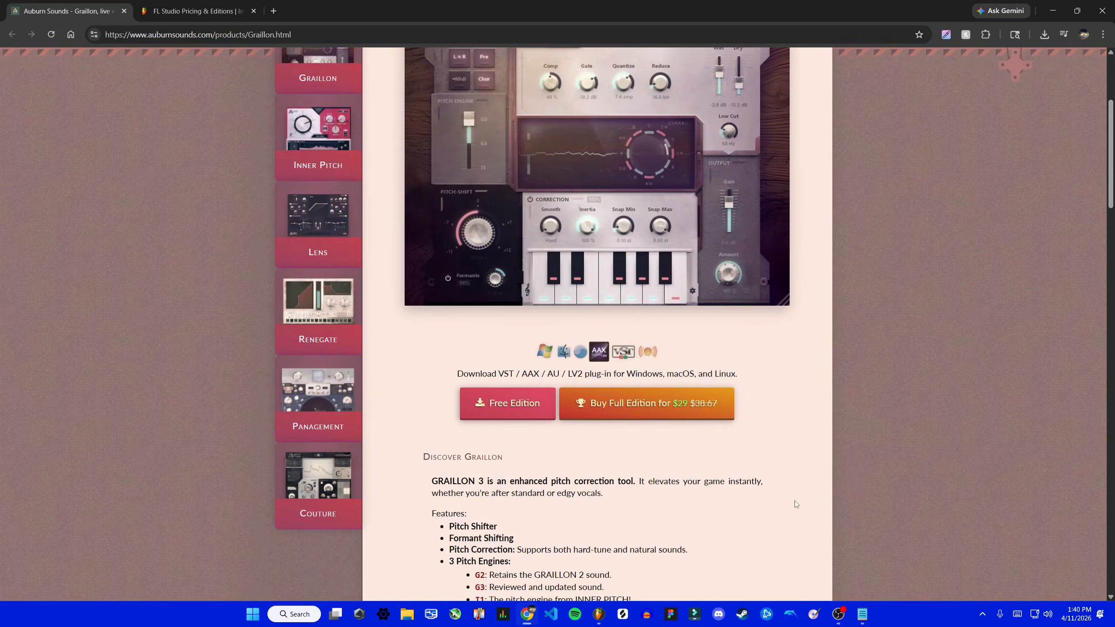
View the FL Studio pricing and editions page in Chrome and return to FL Studio.
click(599, 613)
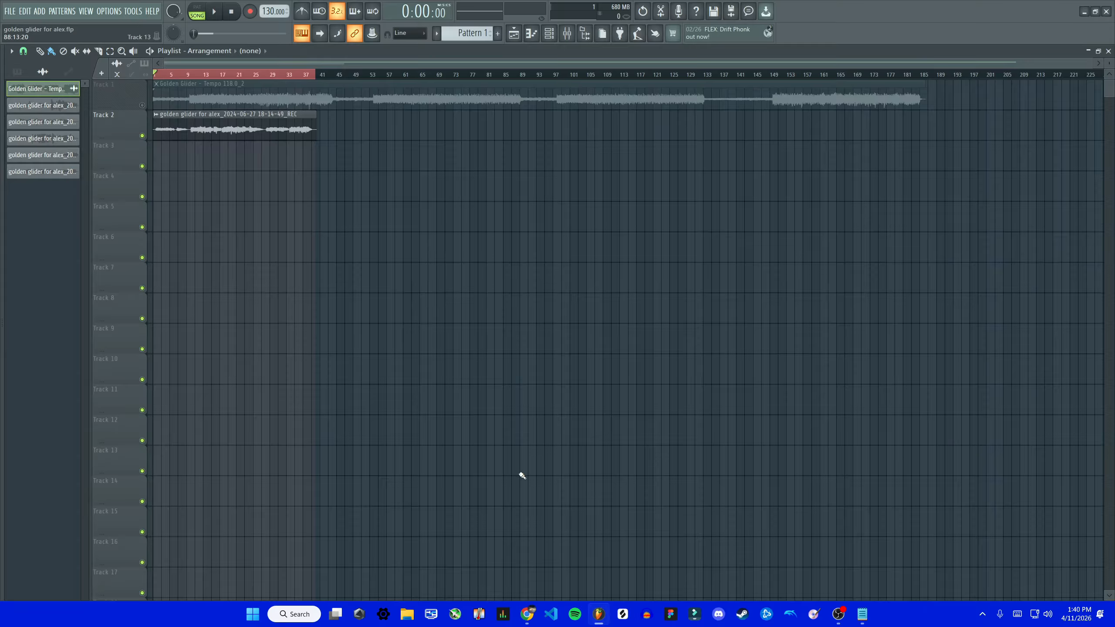
click(527, 614)
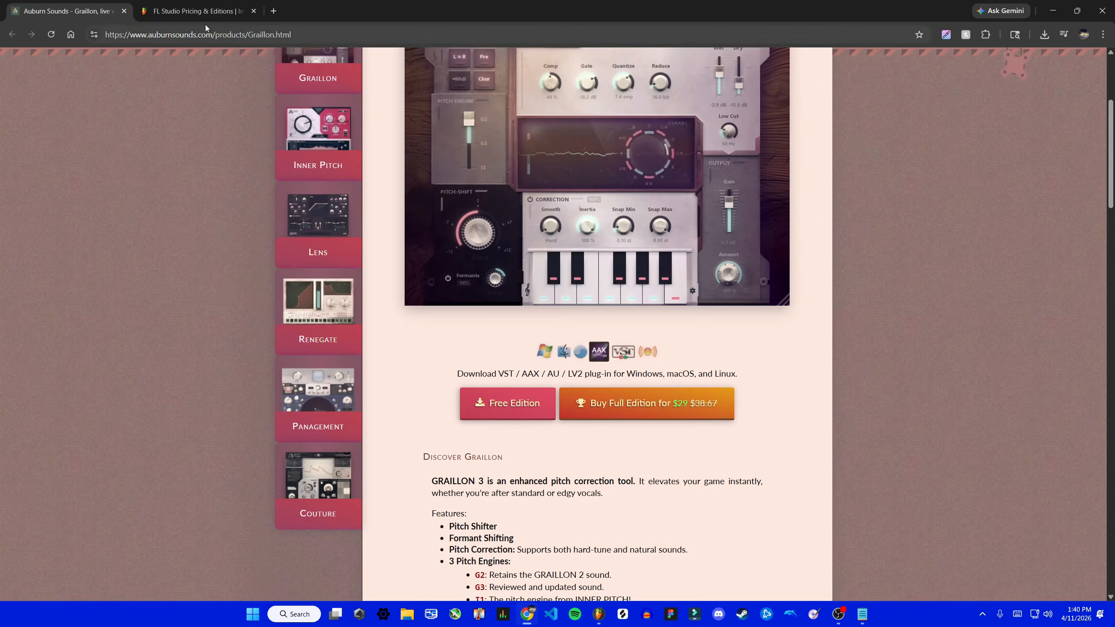
key(ctrl+Tab)
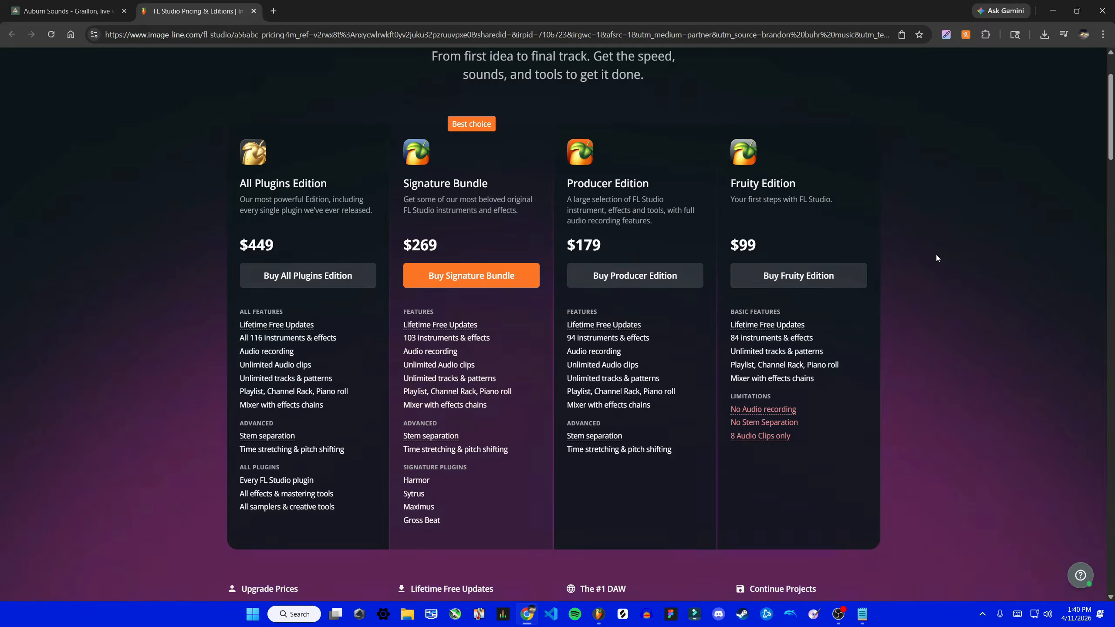
click(1060, 10)
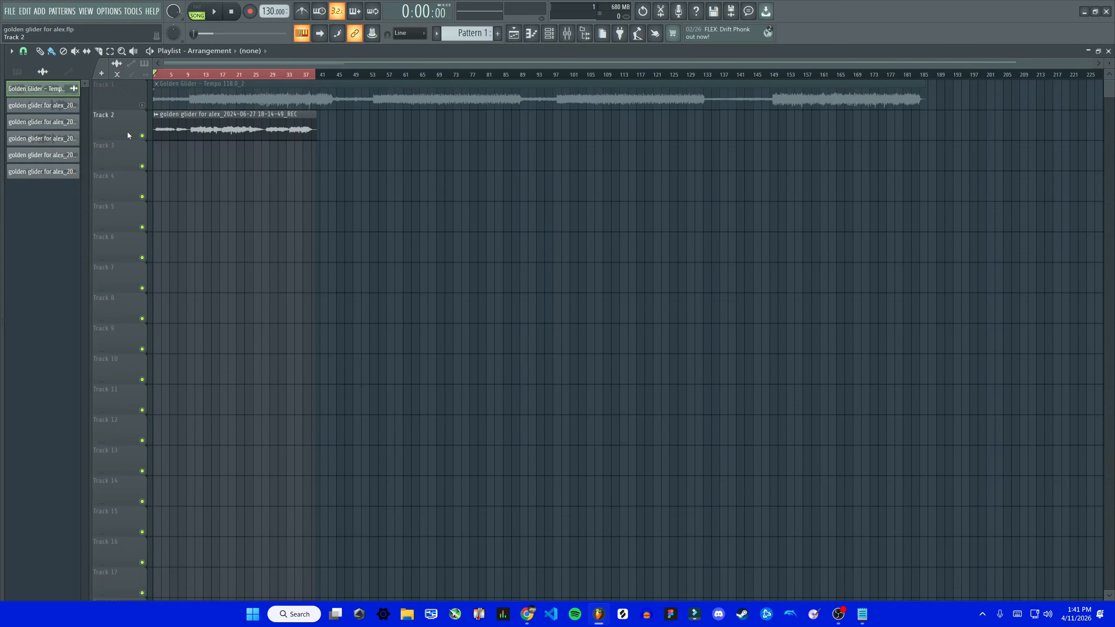
Open the Plugin Manager for managing the installed plugins.
ctrl+scroll(242, 129, up, 5)
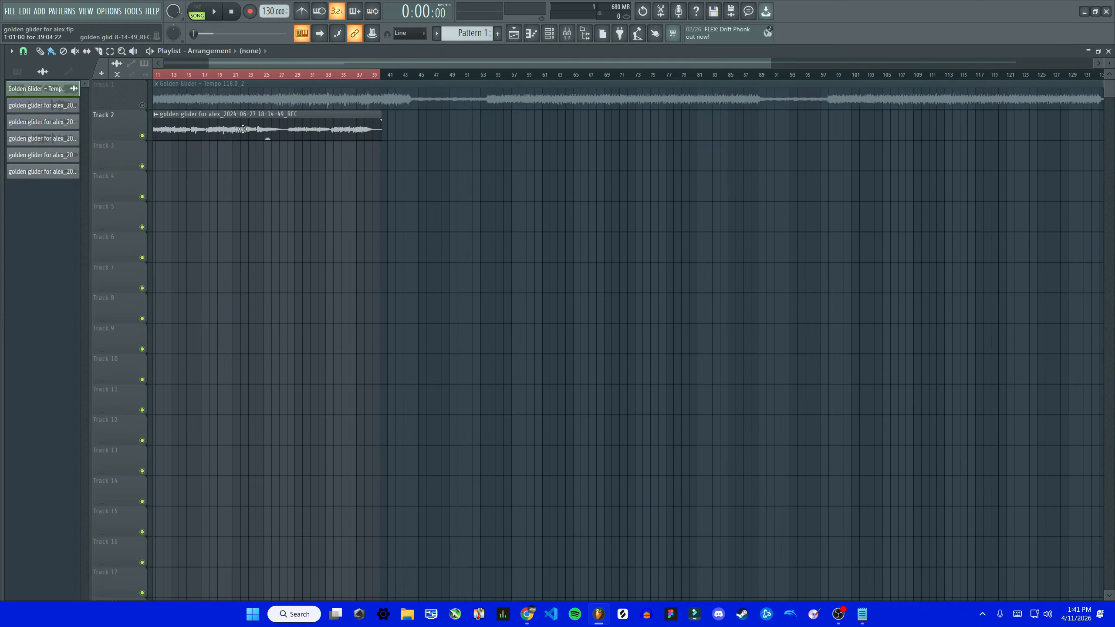
drag(339, 63, 269, 64)
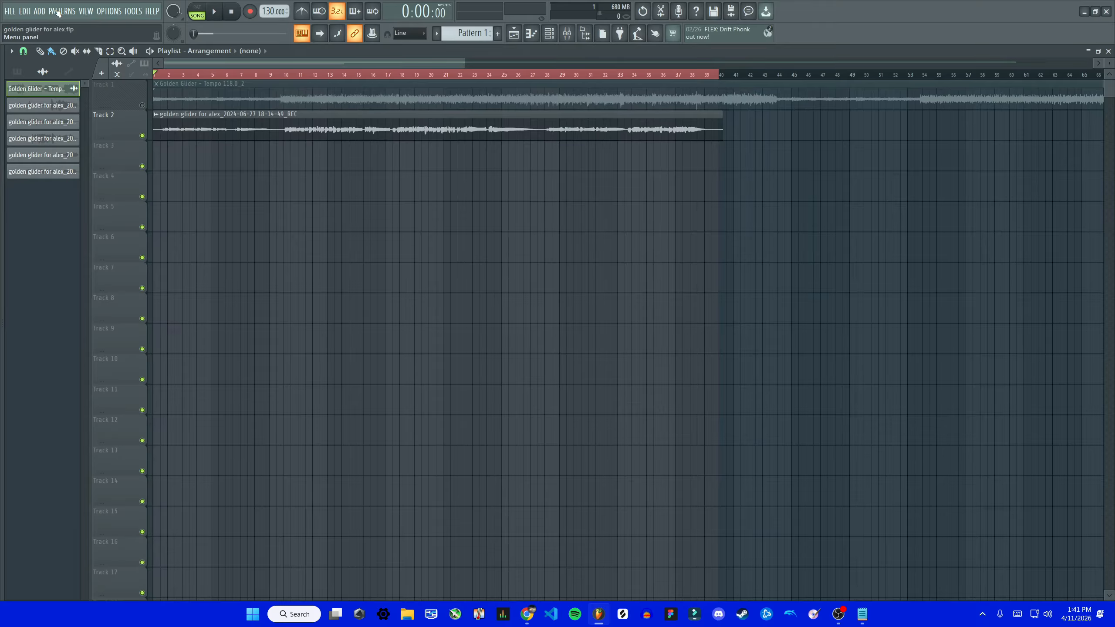
click(100, 10)
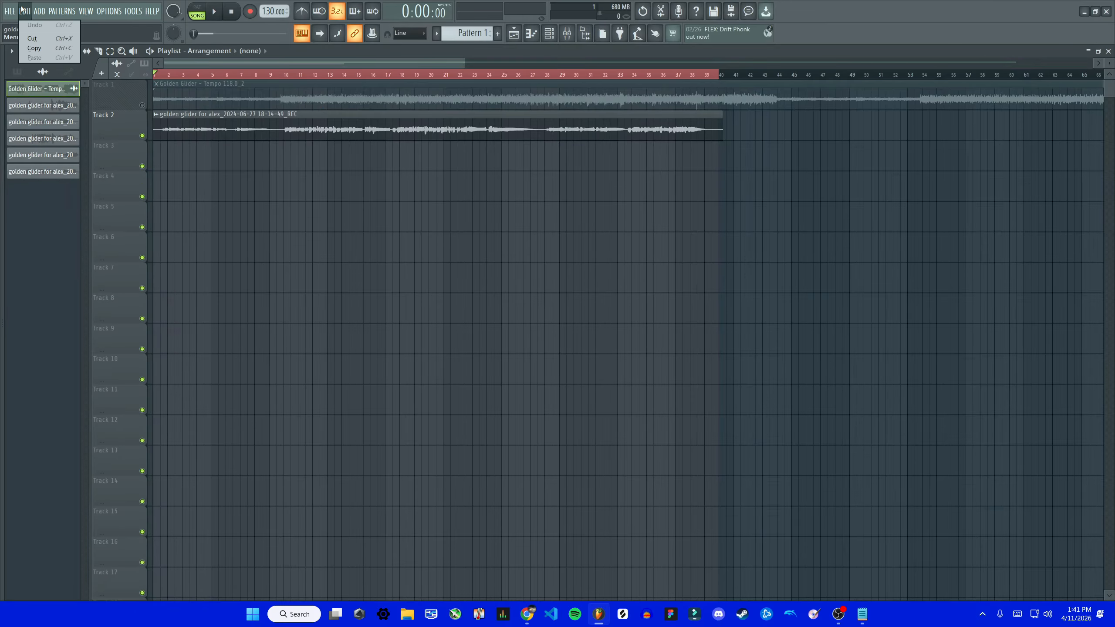
mouse_move(37, 11)
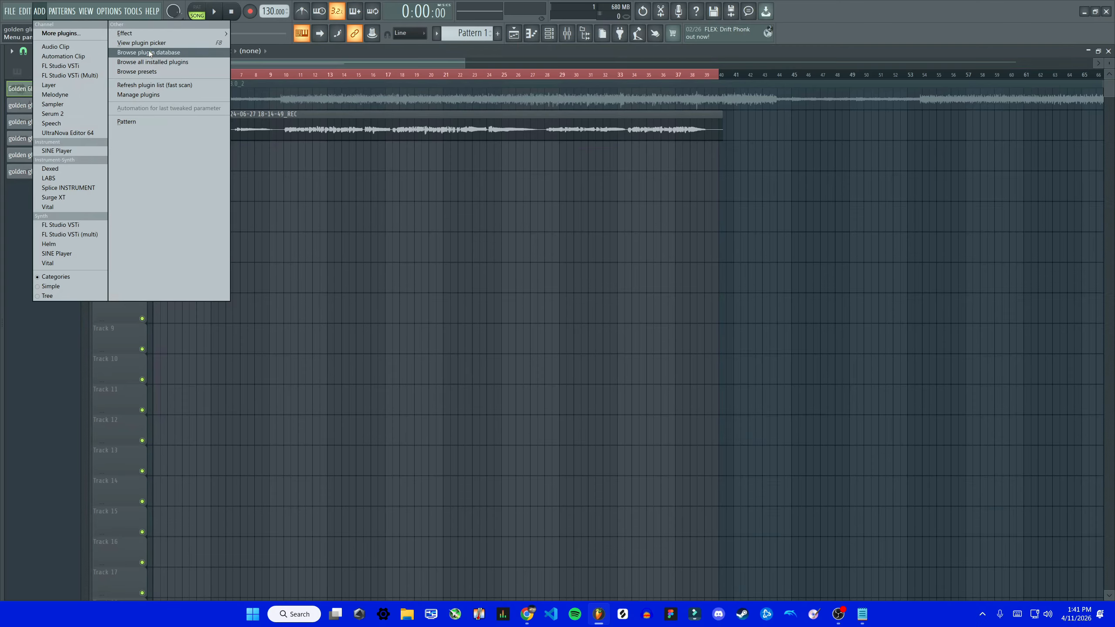
click(173, 94)
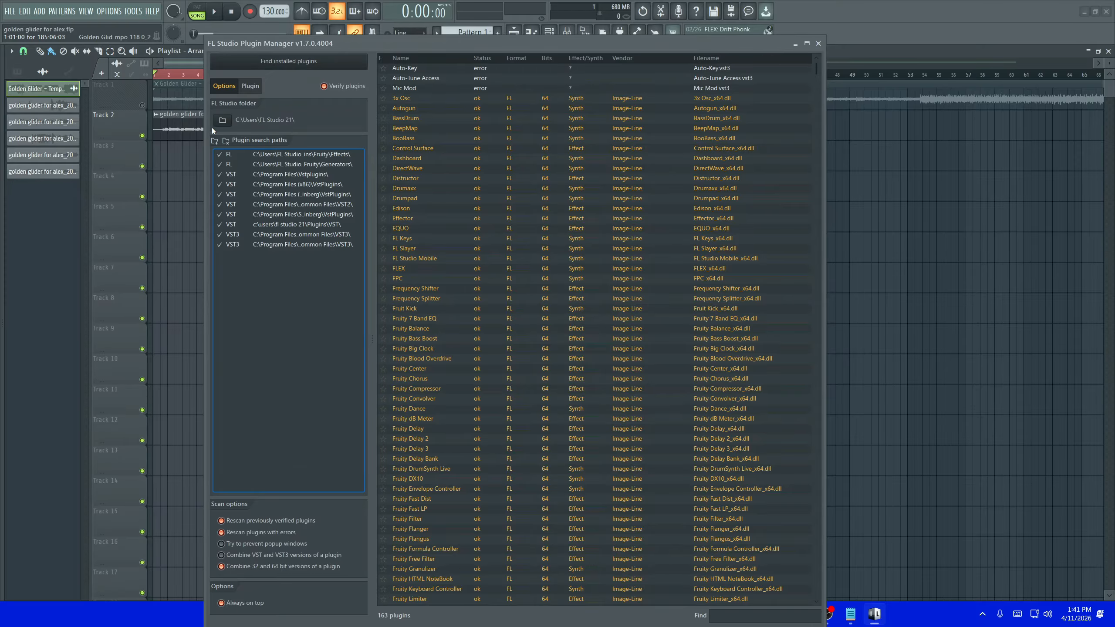
click(215, 141)
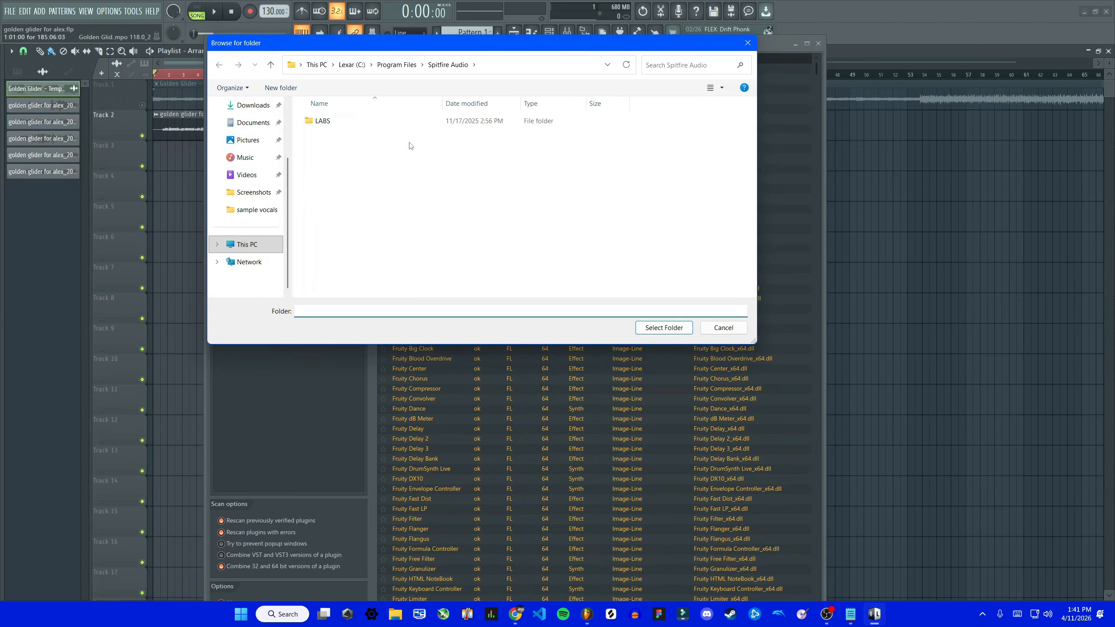
click(341, 120)
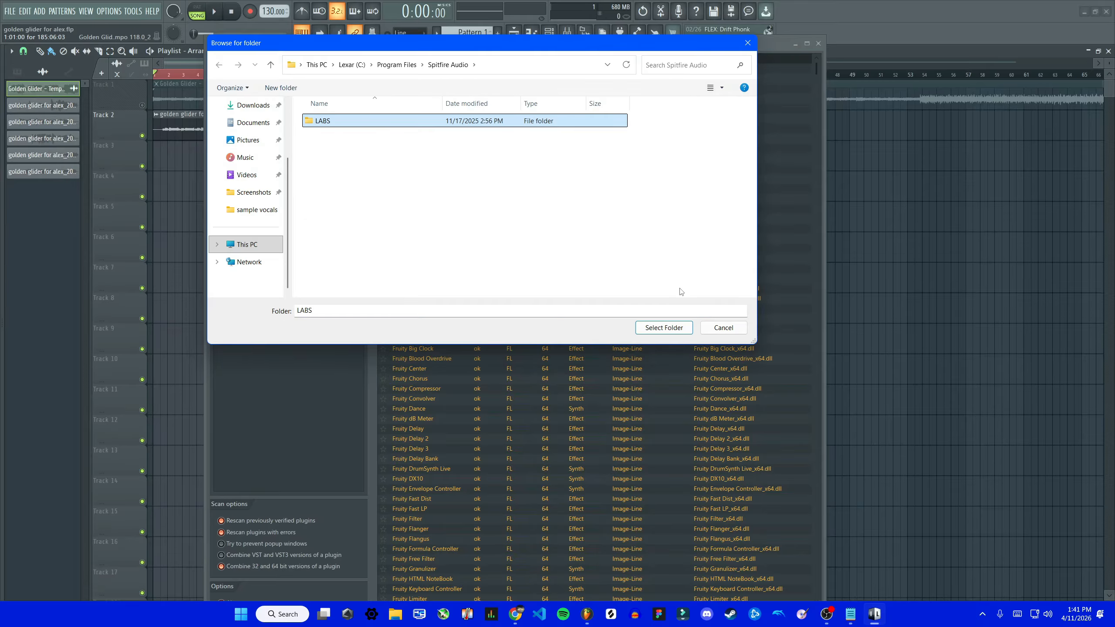
click(749, 44)
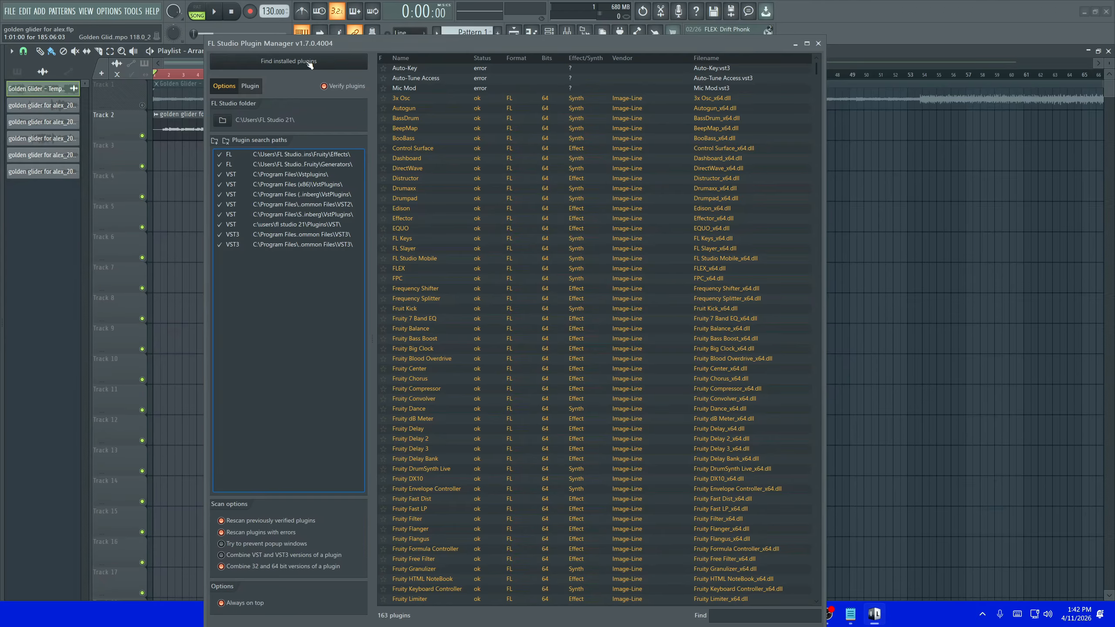
Scan the listed search paths for installed plugins.
click(289, 61)
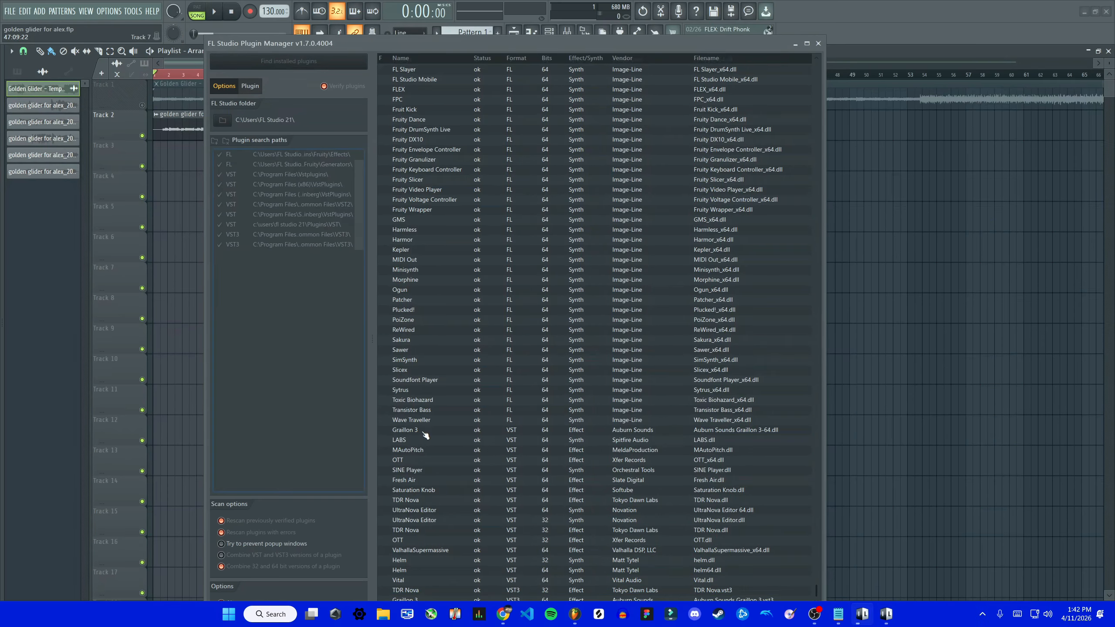
Dismiss the licence dialogs for Auto-Tune Access 10, Duo 4 and Mic Mod 4 to complete the plugin scan, and close the Plugin Manager.
click(655, 397)
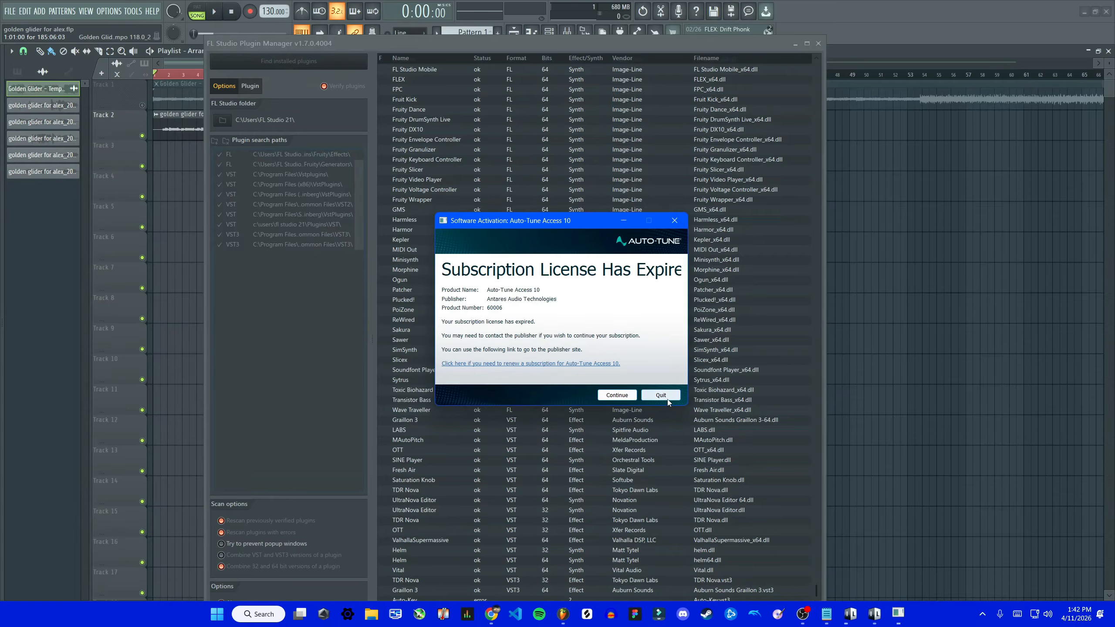
click(661, 394)
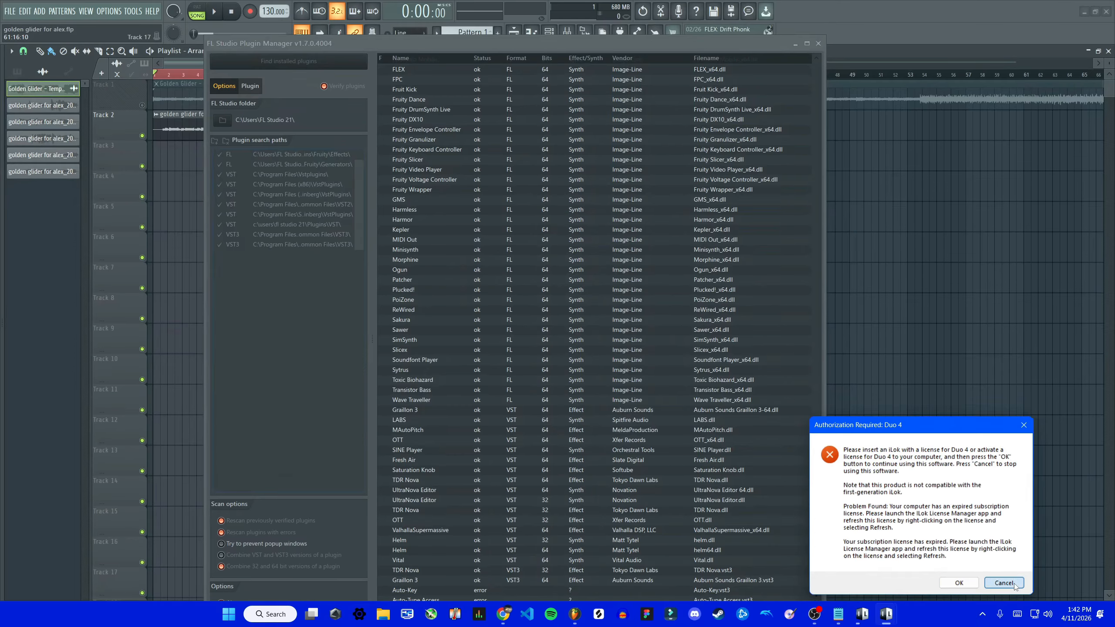
click(1001, 580)
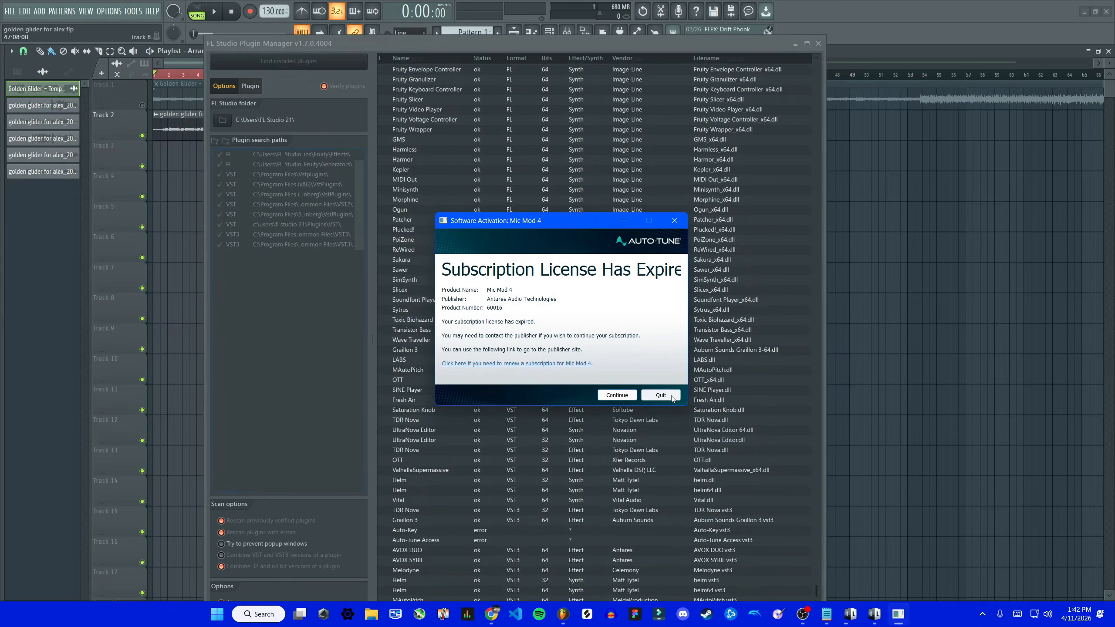
click(661, 395)
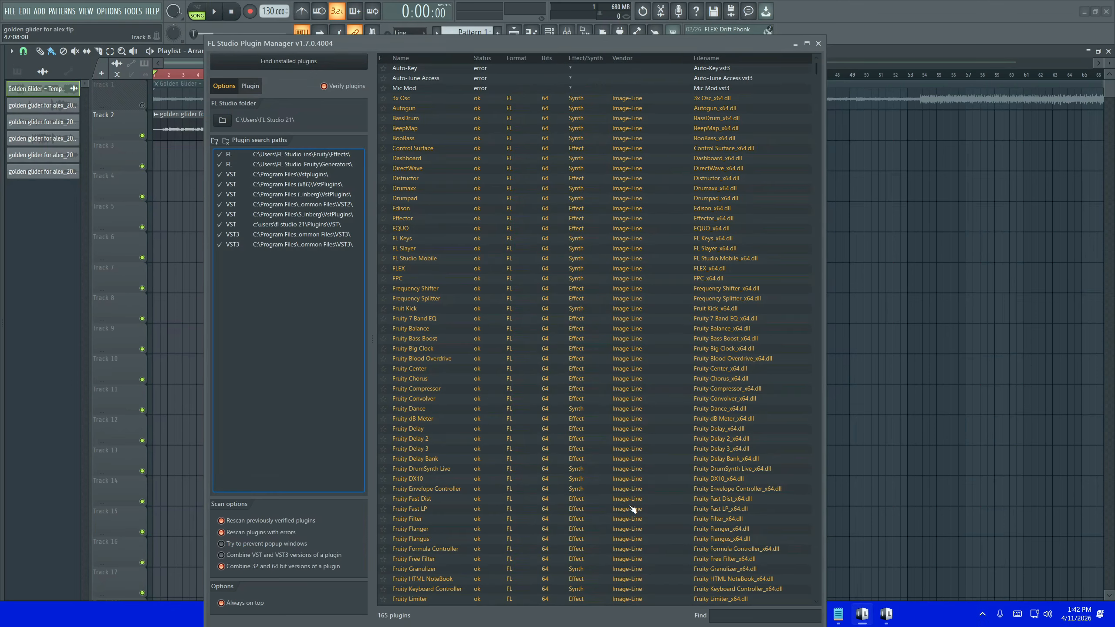
scroll(632, 509, down, 20)
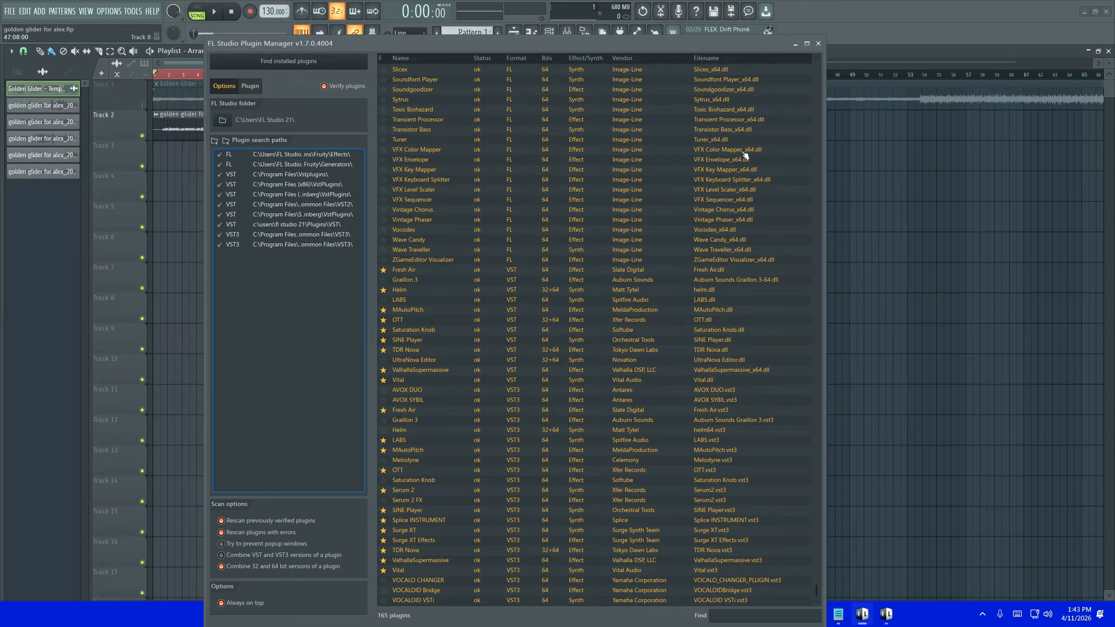
click(819, 44)
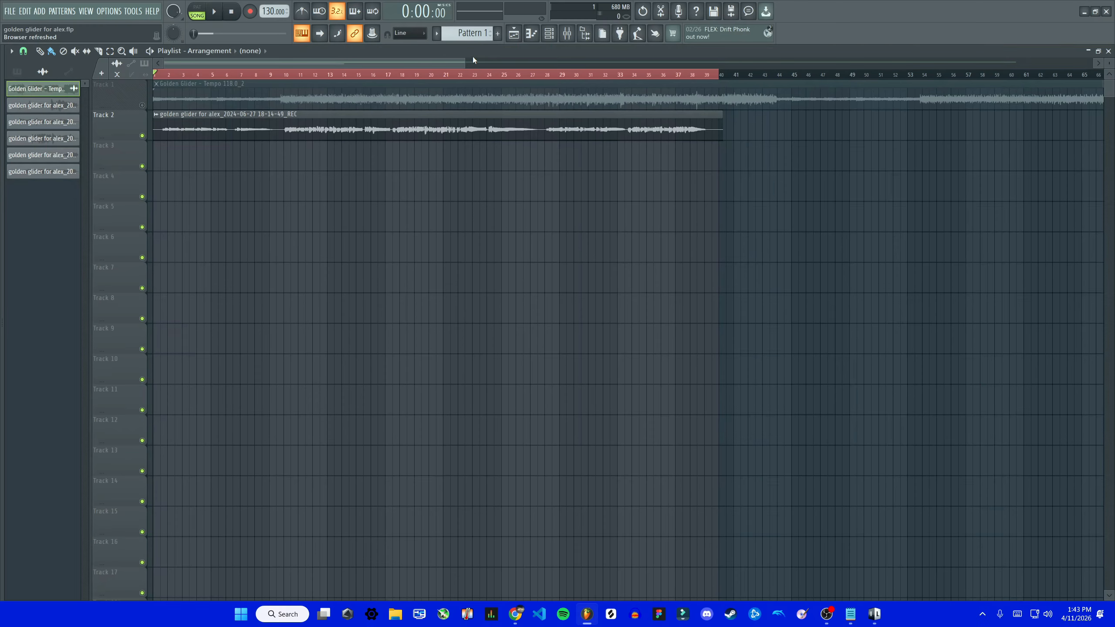
Open the mixer, select the REC track and move the mixer window below the playlist clips.
click(567, 33)
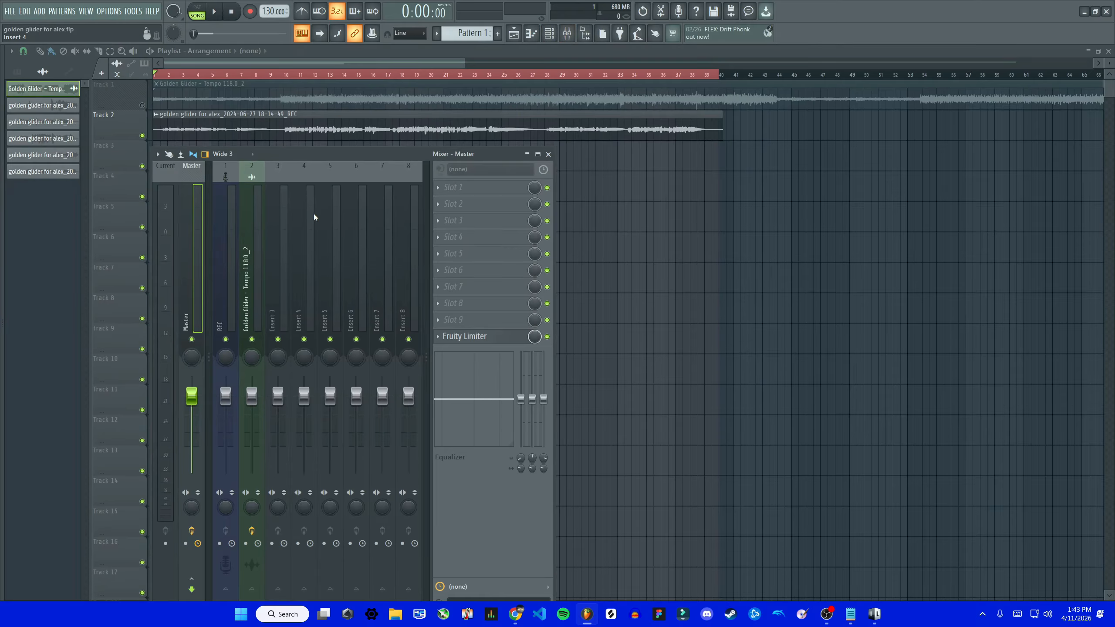
key(Right)
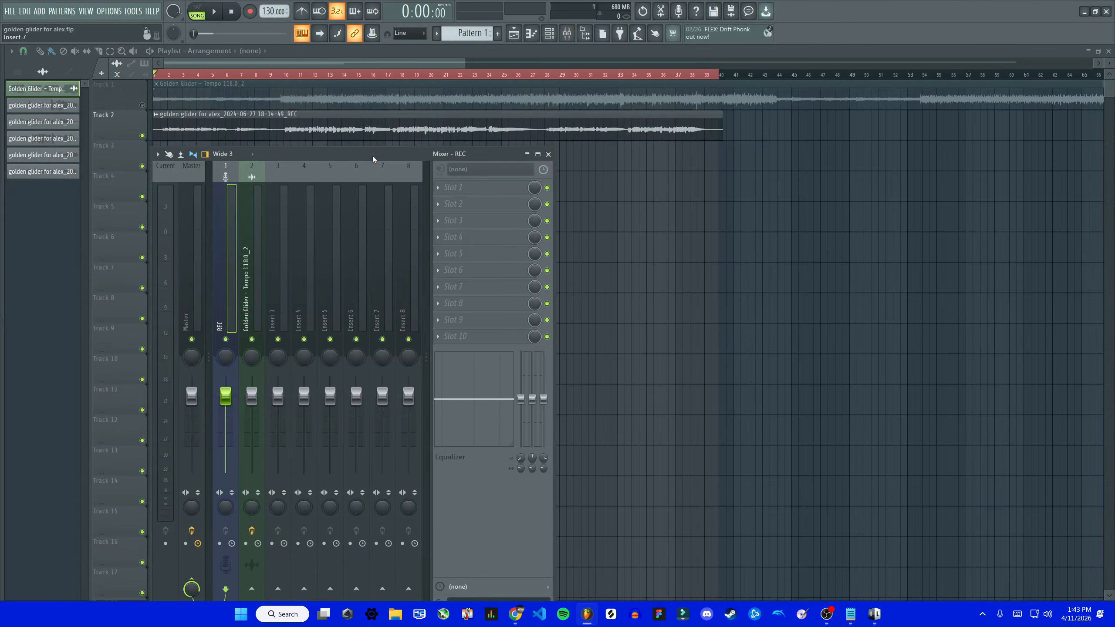
drag(373, 159, 515, 197)
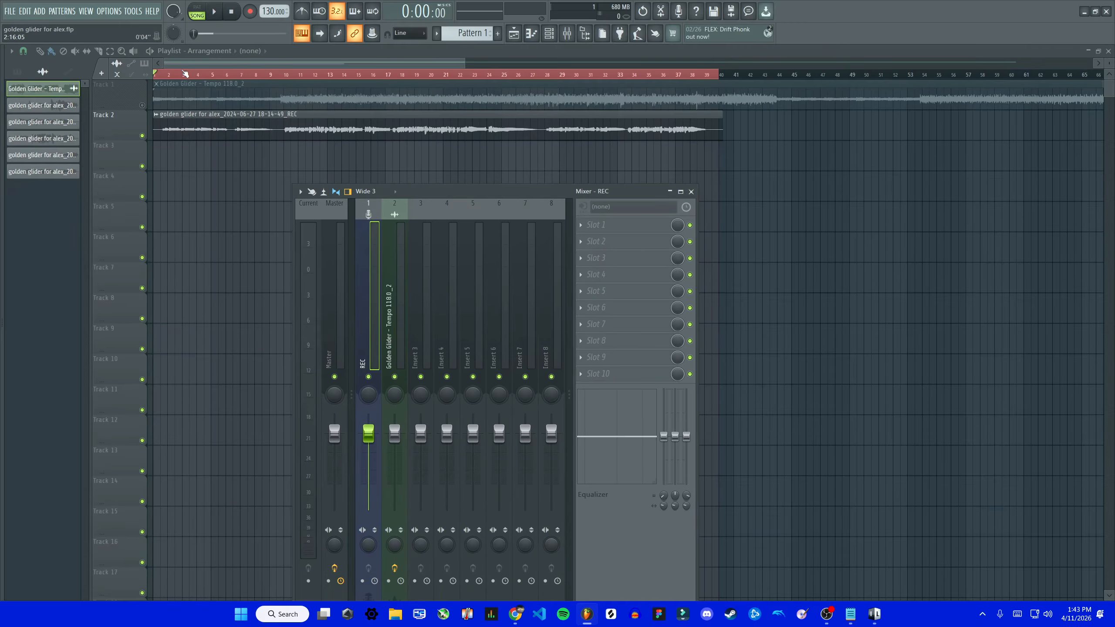
Play back the vocal recording from the start to hear it through the REC track, and stop playback.
key(space)
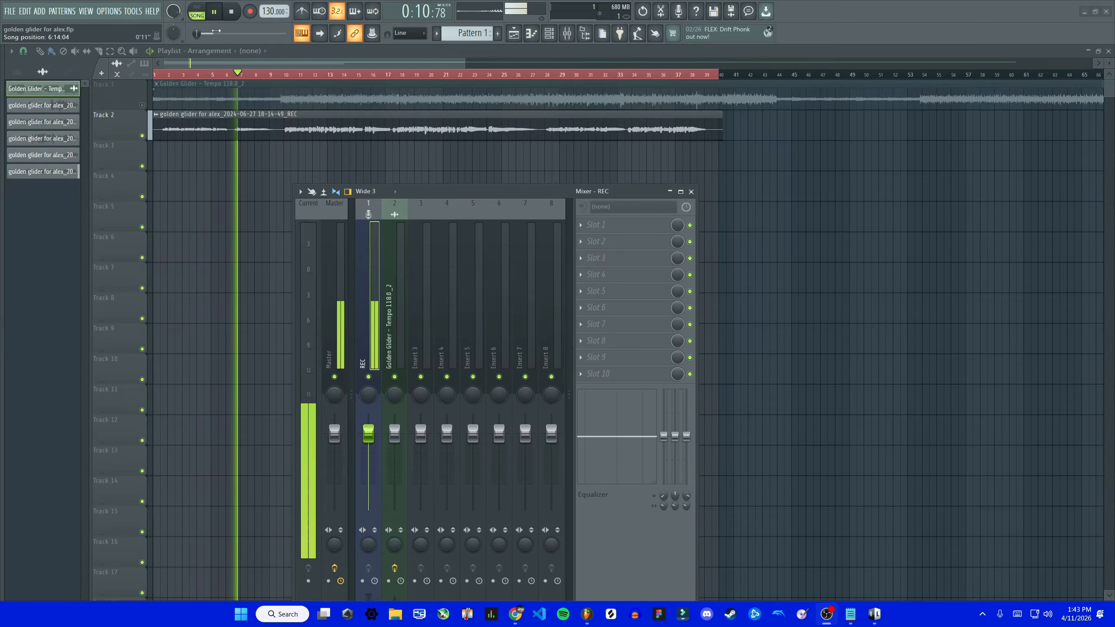
key(F9)
key(space)
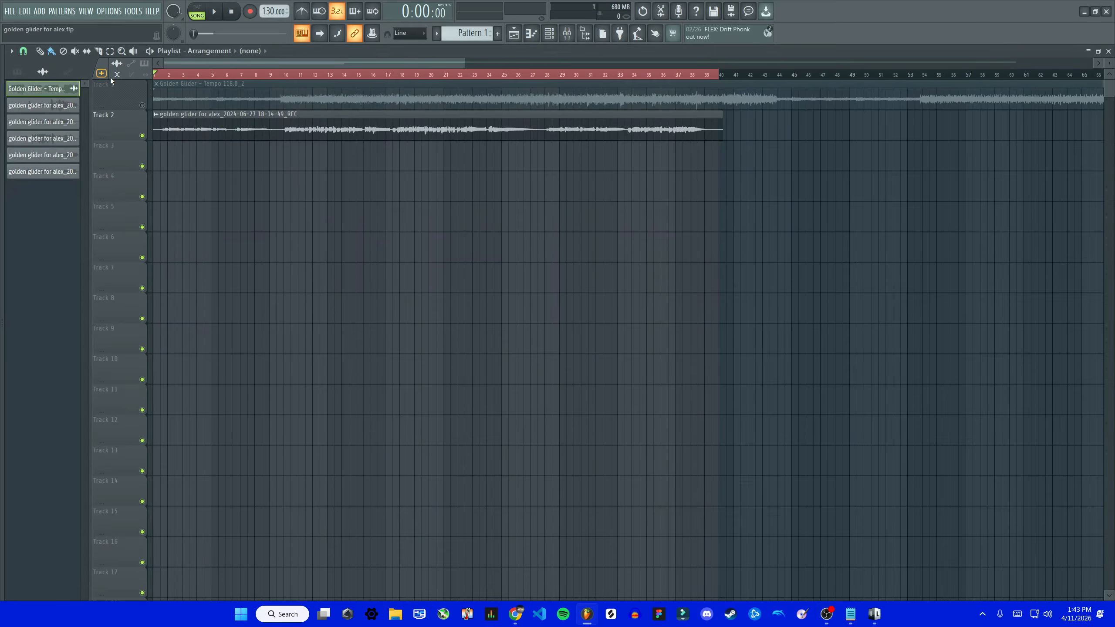
Show the mixer and the channel rack and place the channel rack beside the mixer.
click(567, 33)
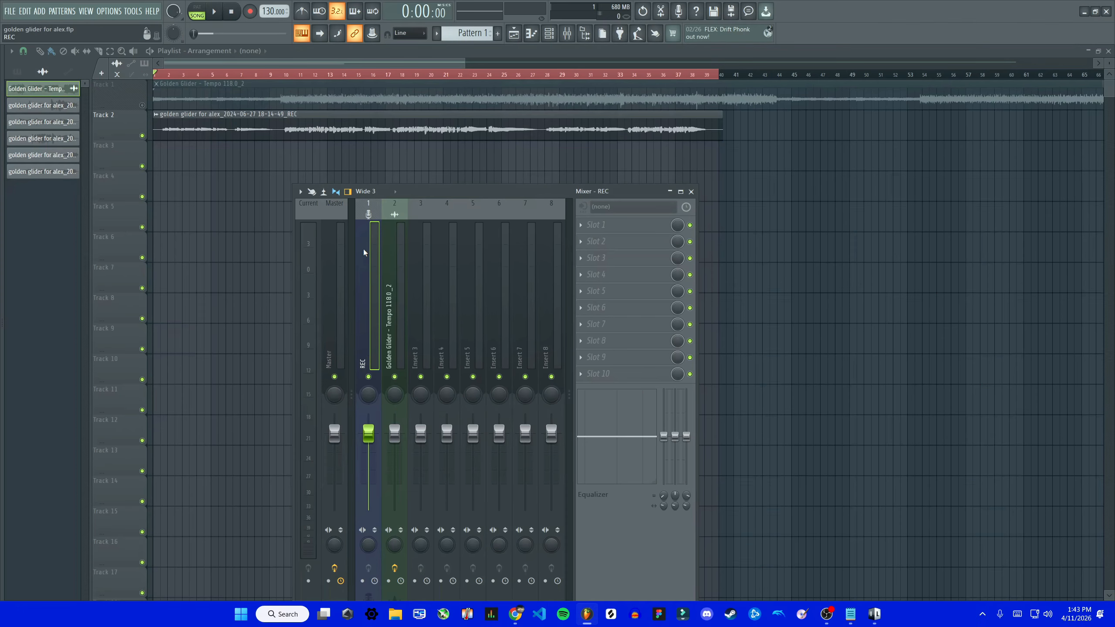
click(549, 33)
drag(532, 260, 899, 197)
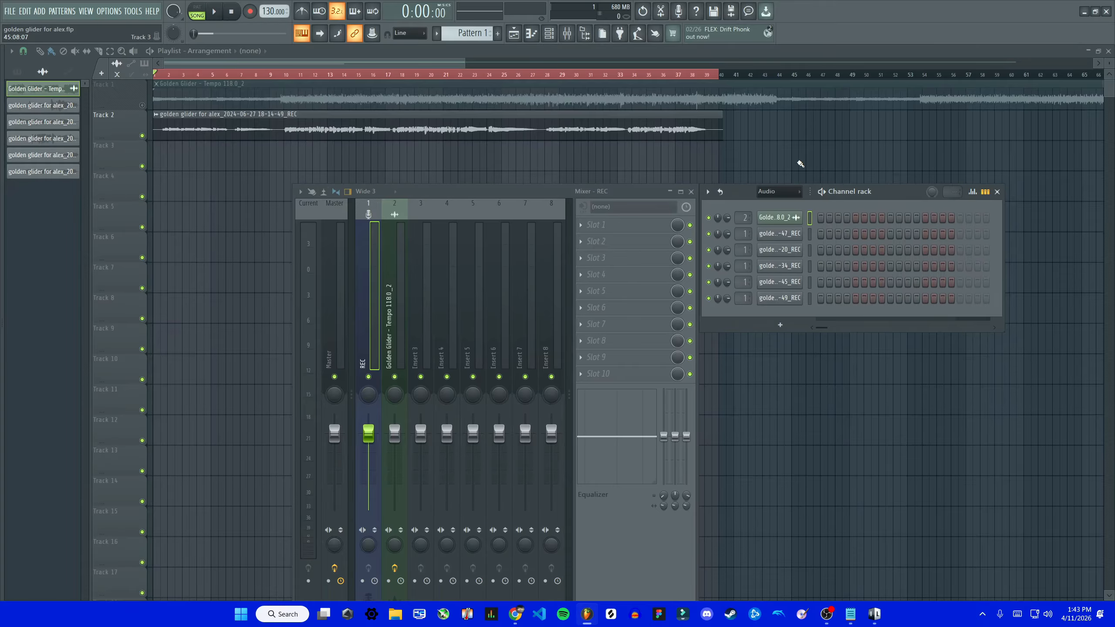
Select the vocal recording clip on Track 2 and show its -49_REC channel in the channel rack.
click(611, 125)
click(549, 33)
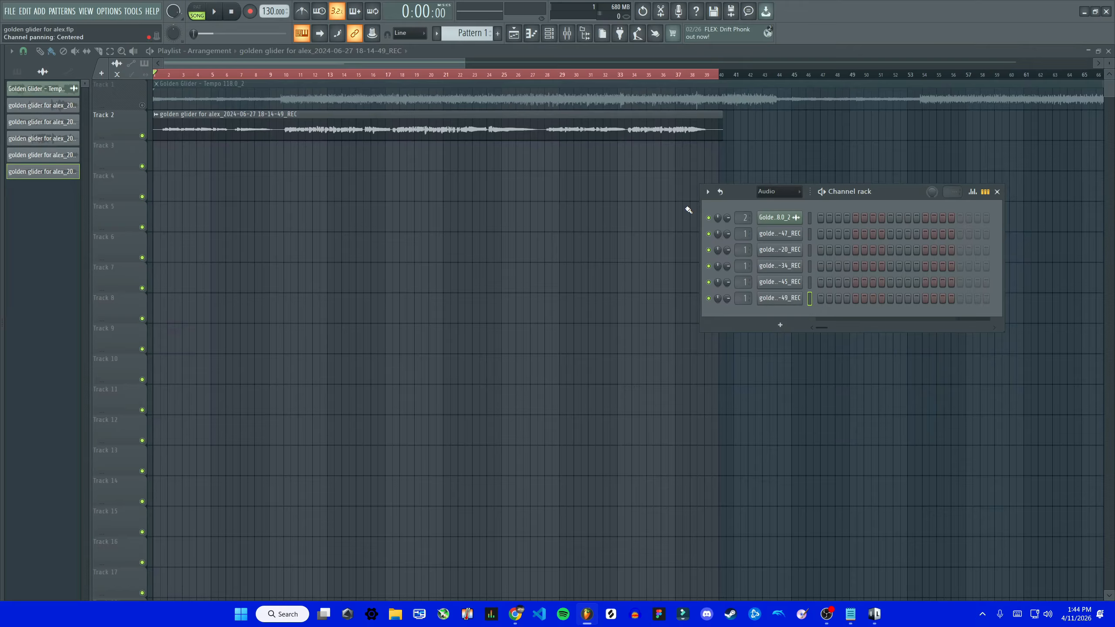
click(439, 135)
click(549, 33)
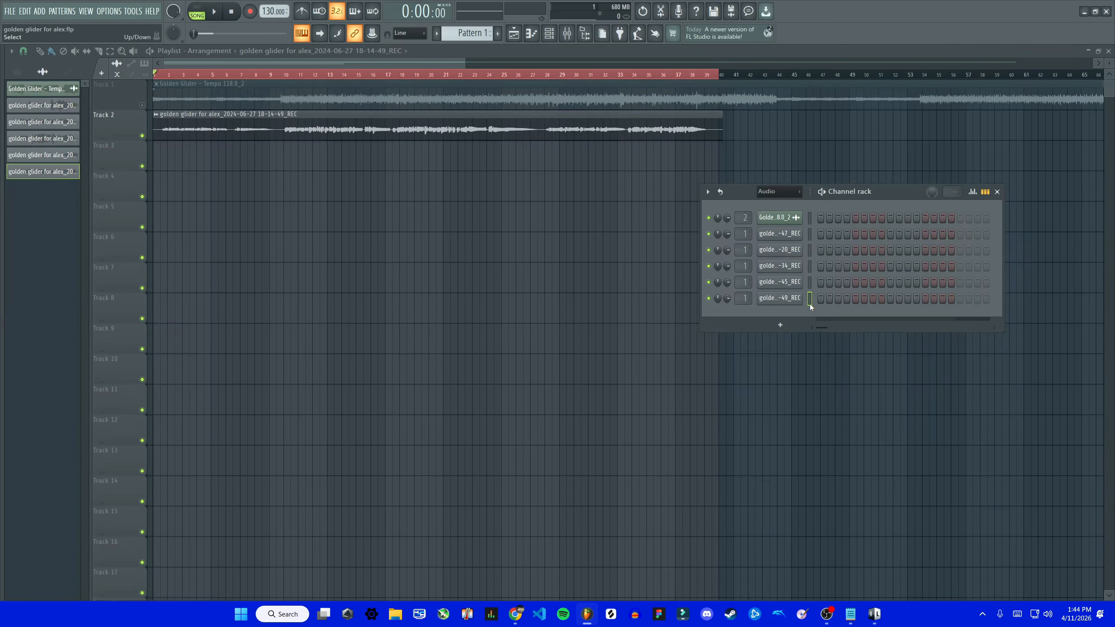
Show the channel routing options for mixer track Insert 3 and close them without routing a channel.
click(566, 33)
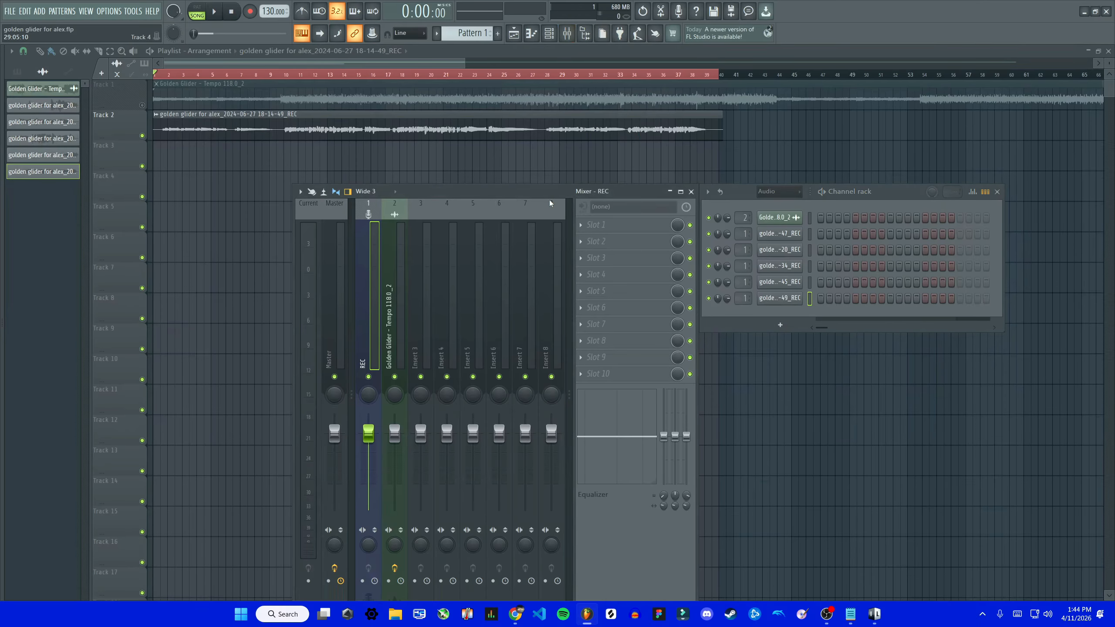
click(420, 288)
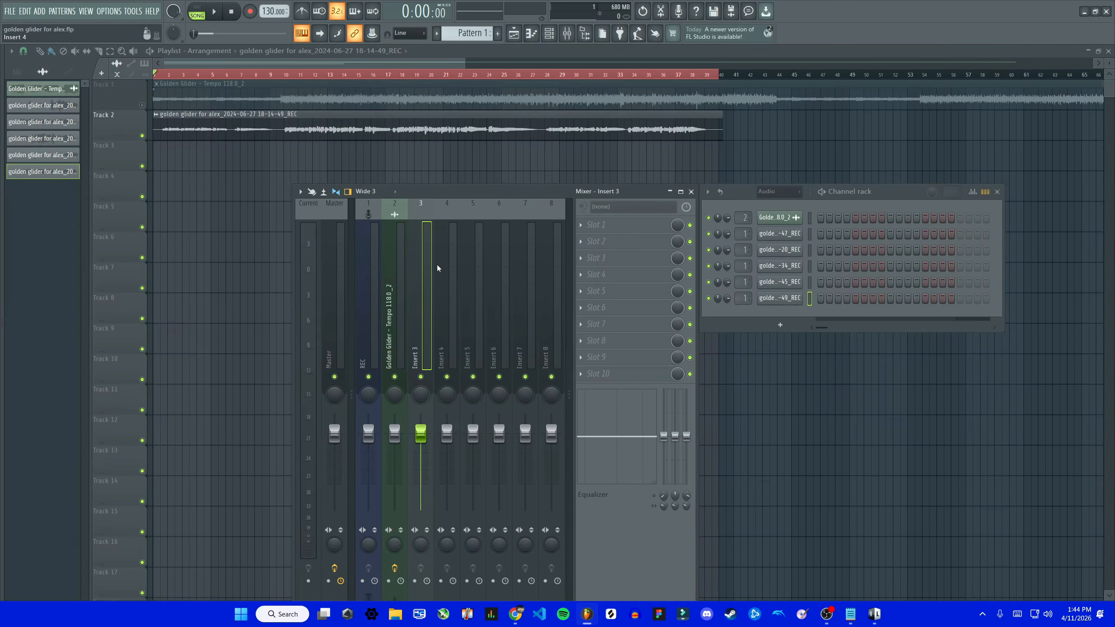
right_click(426, 268)
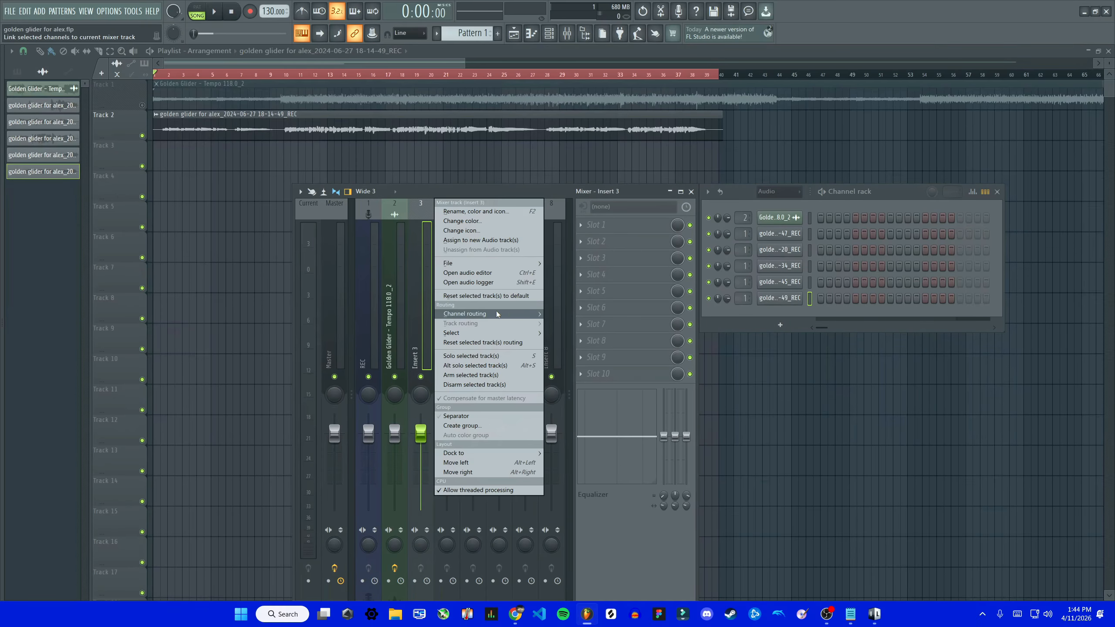
mouse_move(539, 316)
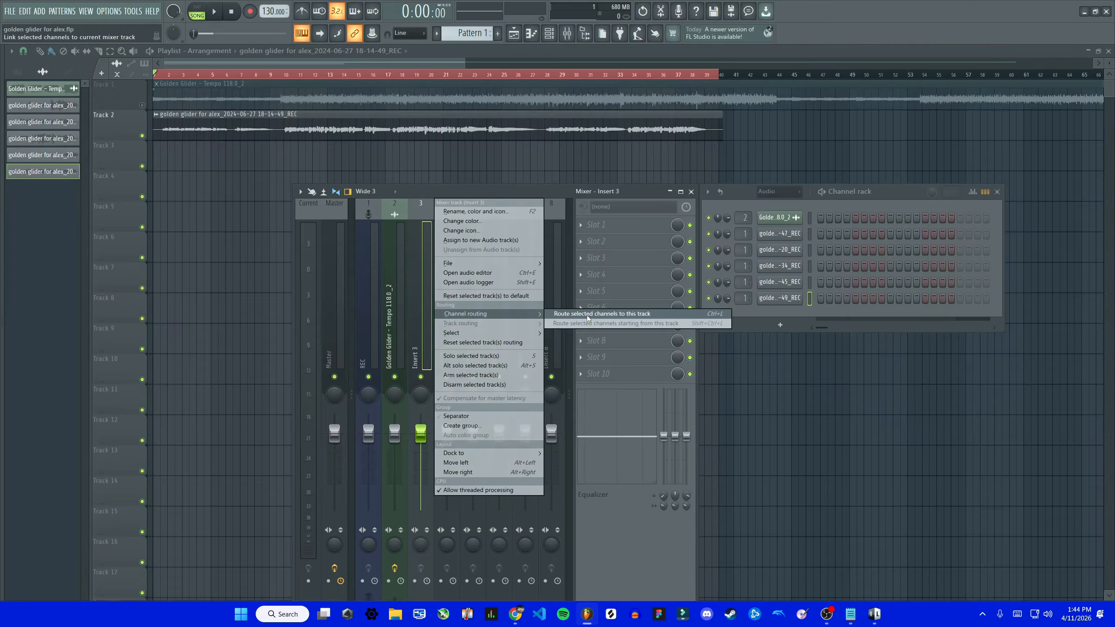
click(443, 189)
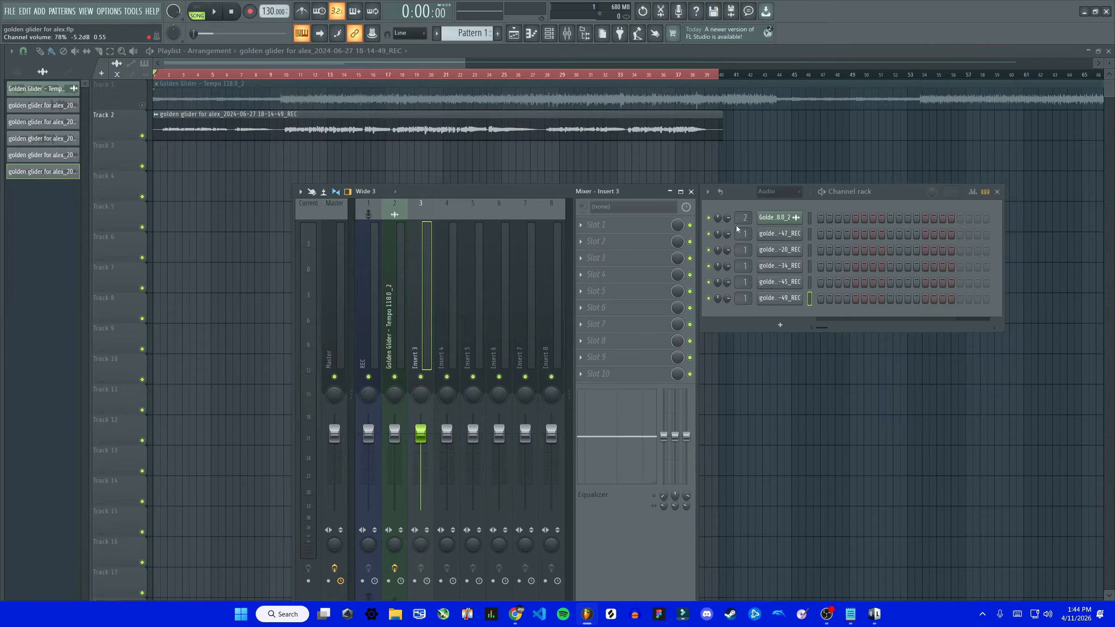
Load the VST3 version of Graillon 3 into Slot 1 of the REC mixer track and move its window clear of that track.
click(369, 284)
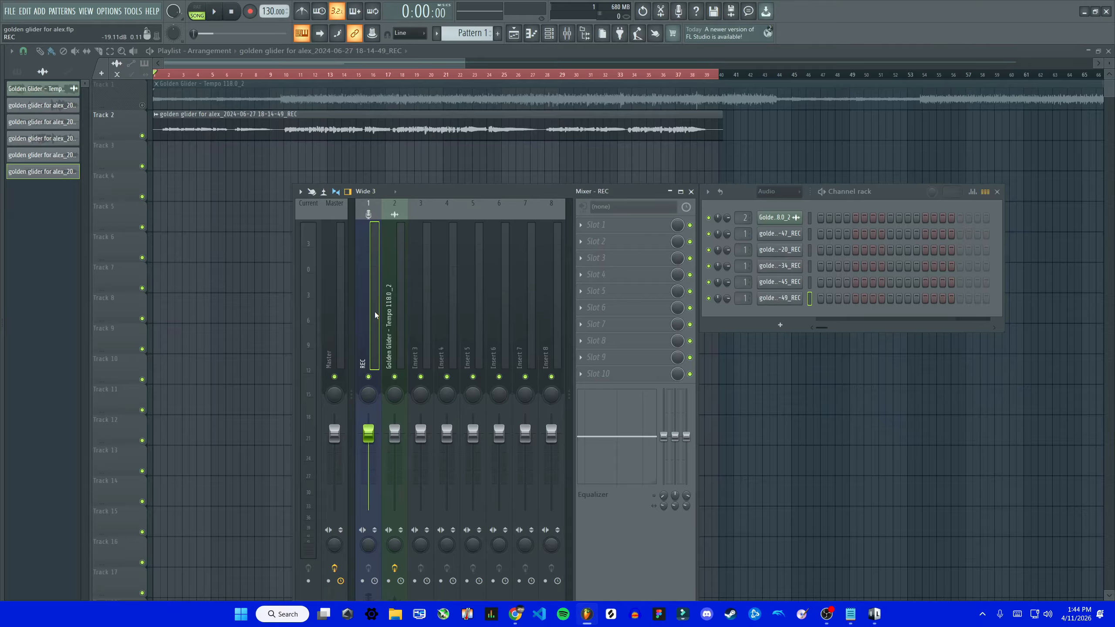
click(619, 225)
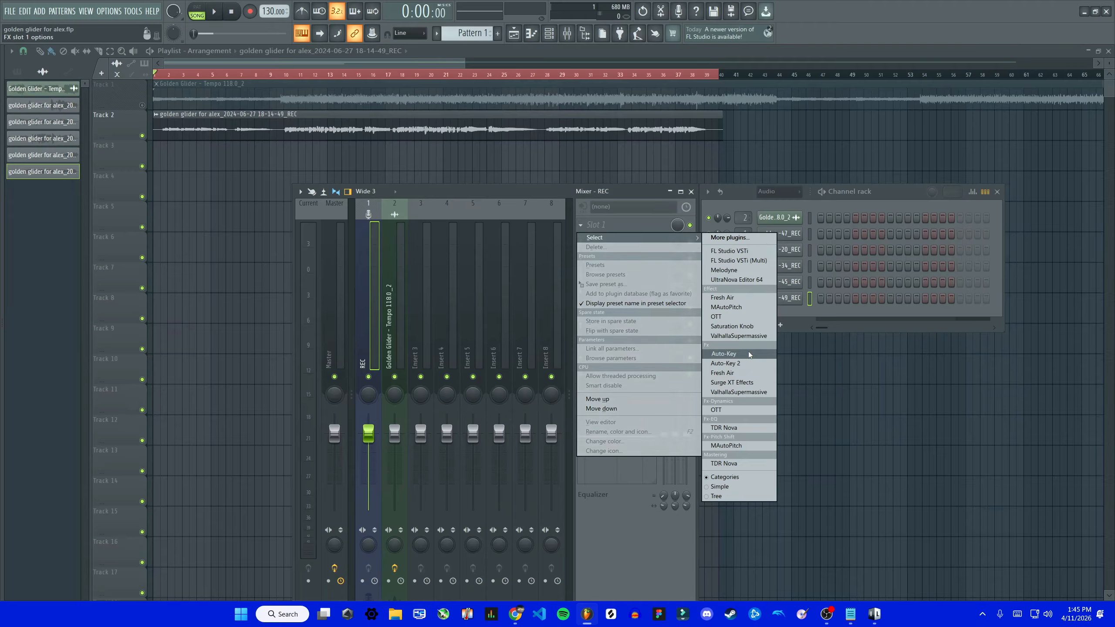
click(751, 239)
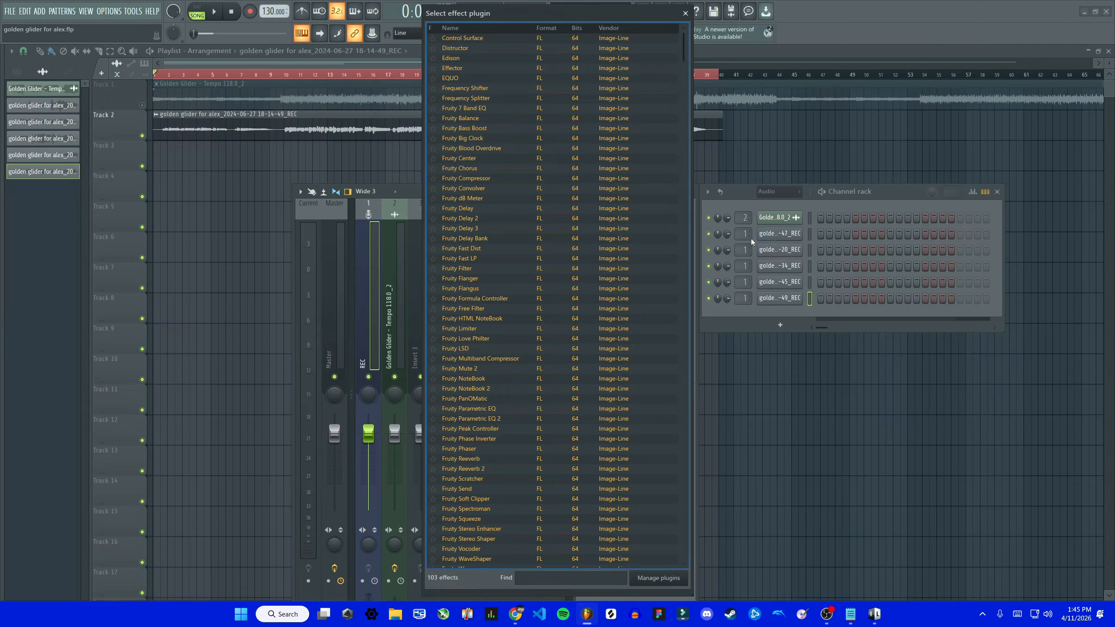
scroll(576, 482, down, 15)
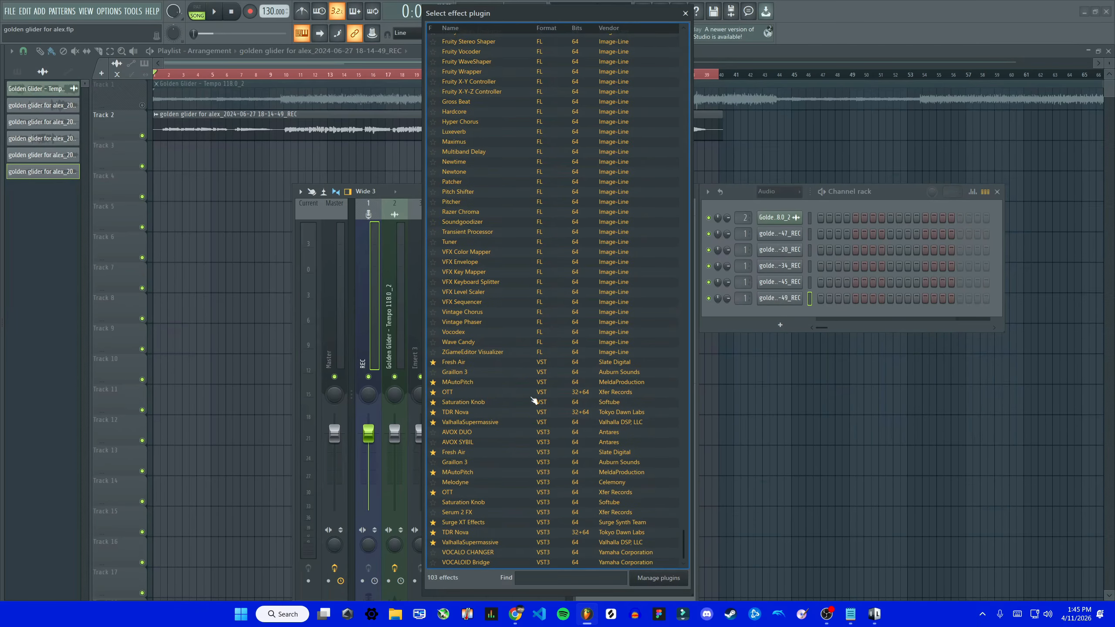
click(466, 463)
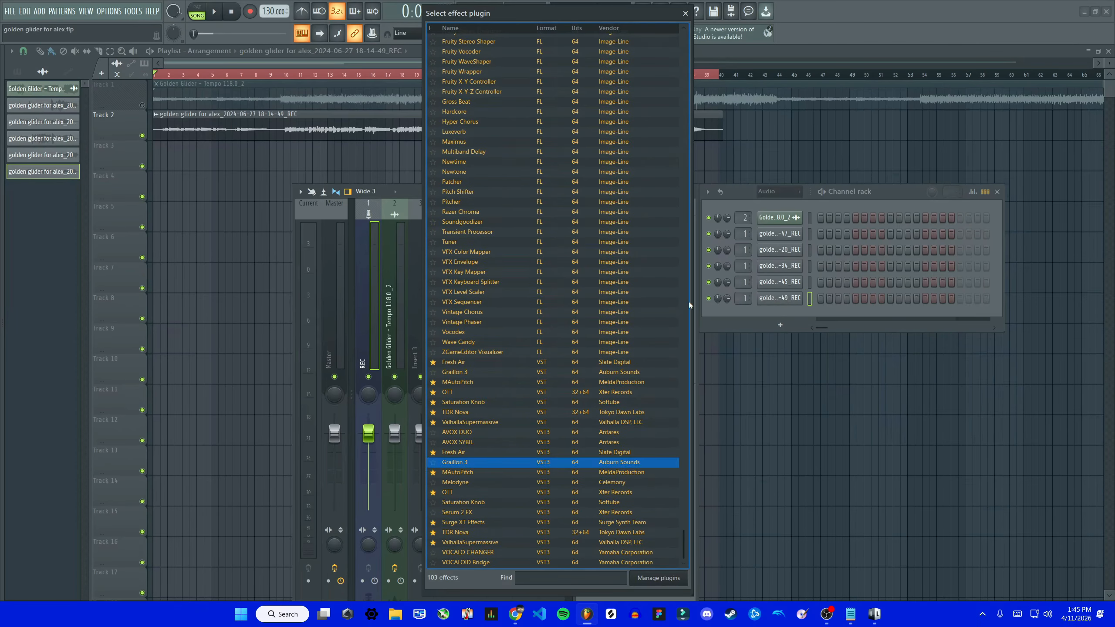
double_click(493, 464)
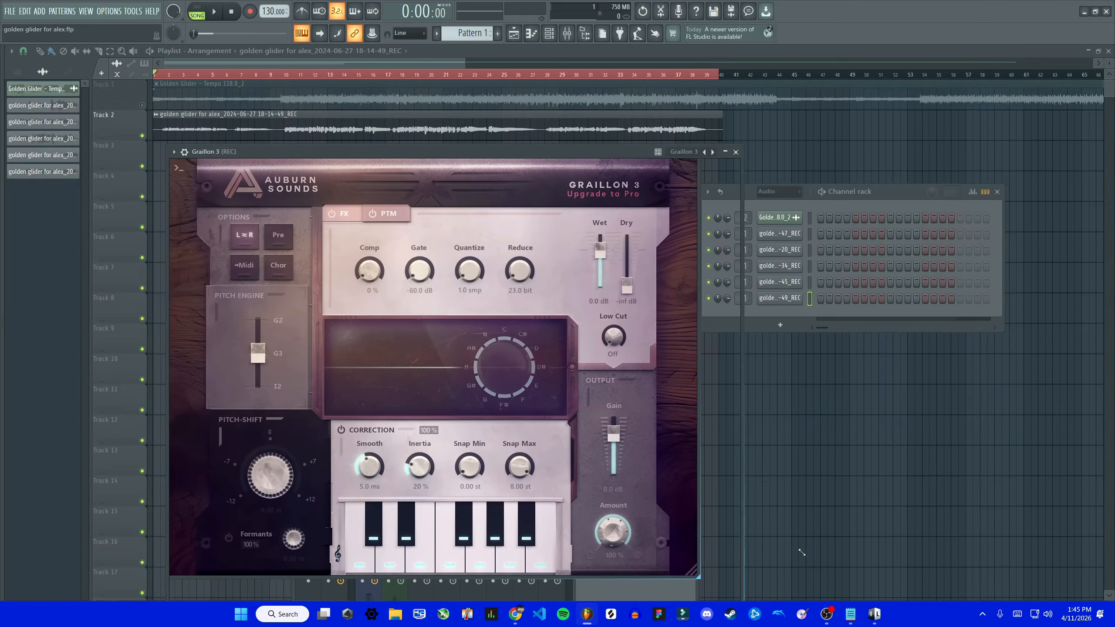
drag(608, 151, 594, 91)
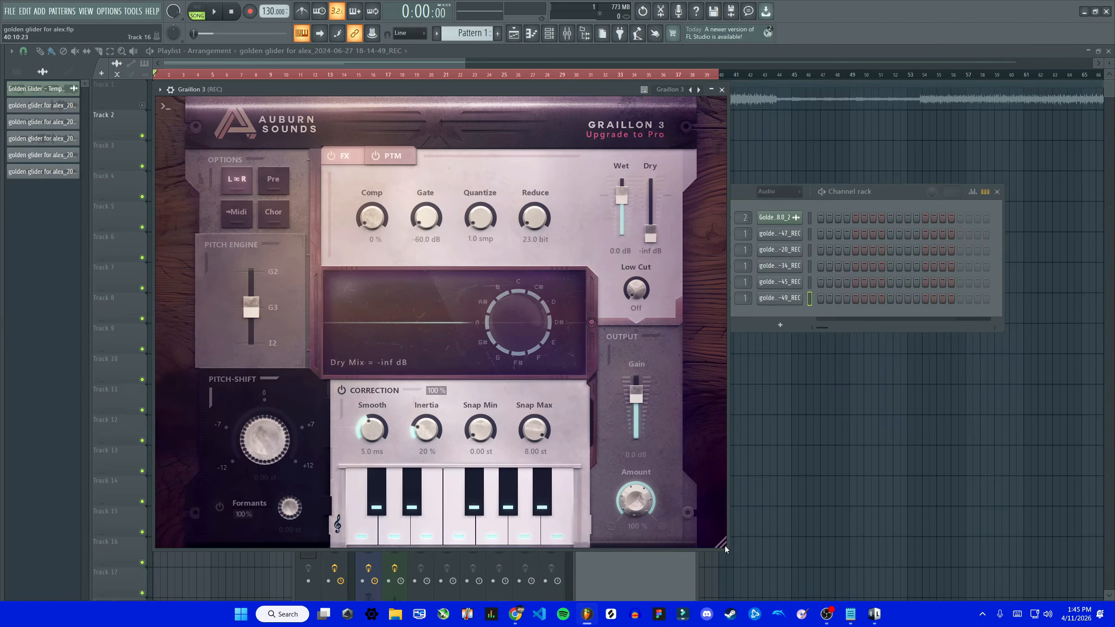
drag(521, 90, 806, 147)
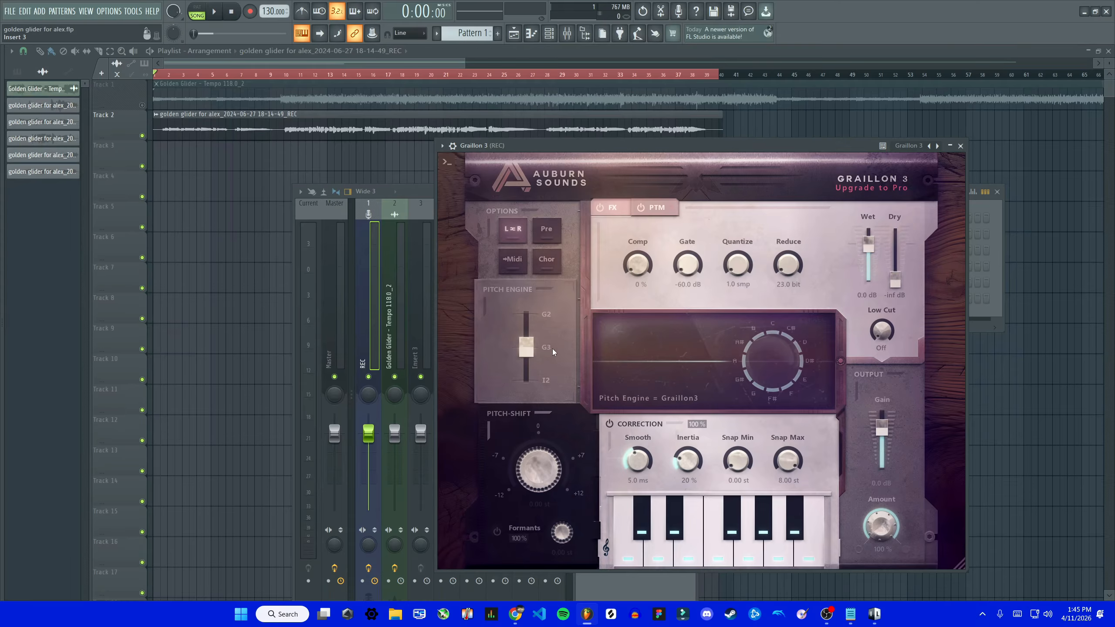
Try the I2 pitch engine in Graillon 3 and return to G3.
mouse_move(531, 346)
mouse_down()
mouse_move(533, 303)
mouse_move(537, 353)
mouse_up()
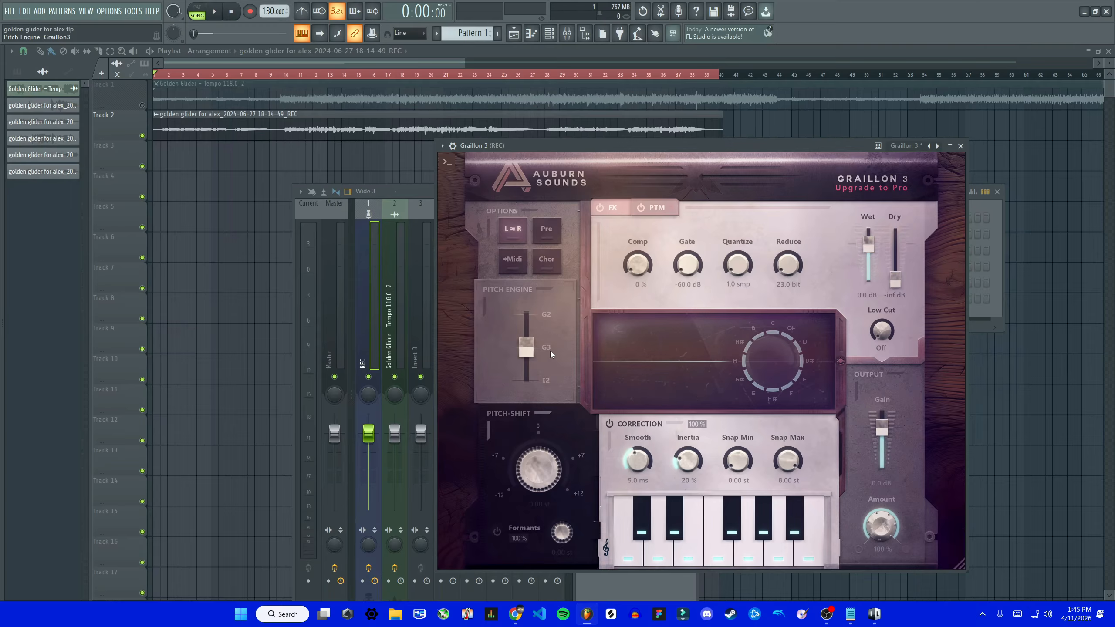
drag(529, 349, 538, 380)
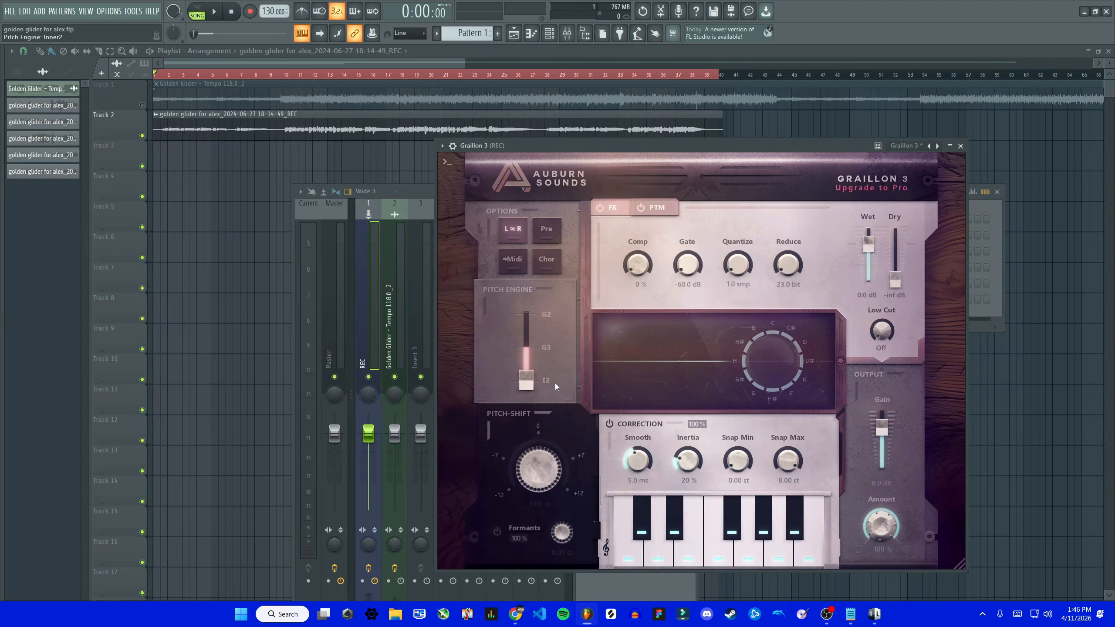
drag(526, 380, 495, 345)
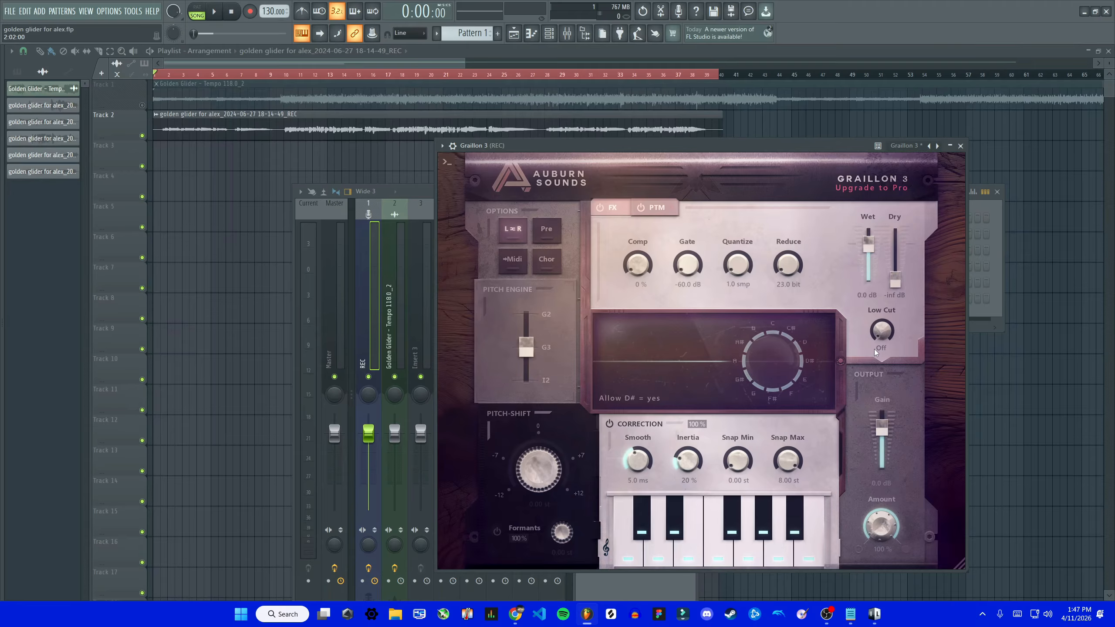
Set the Smooth value in Graillon 3's Correction section to 4.9 ms.
mouse_move(882, 430)
mouse_move(884, 526)
mouse_move(639, 460)
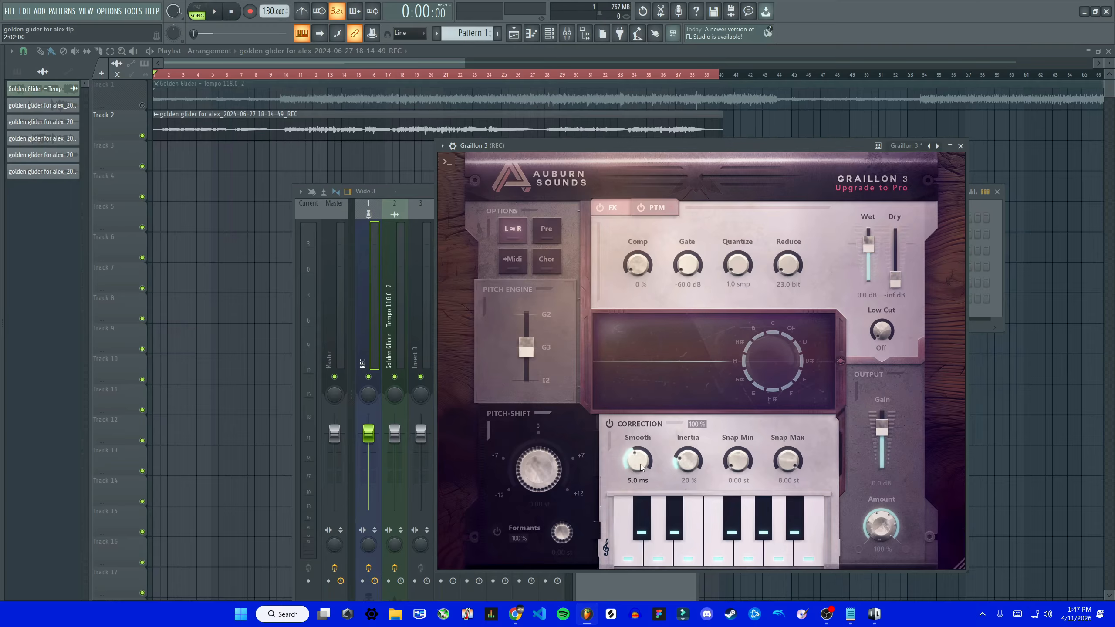
mouse_move(907, 402)
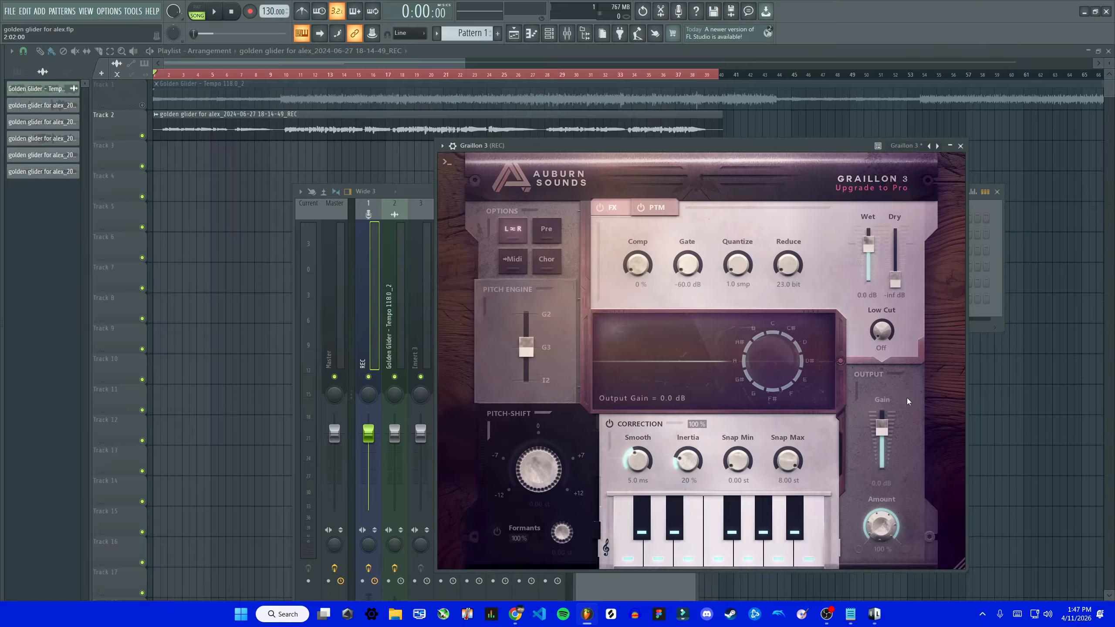
mouse_move(639, 462)
mouse_down()
mouse_move(653, 501)
mouse_move(643, 465)
mouse_up()
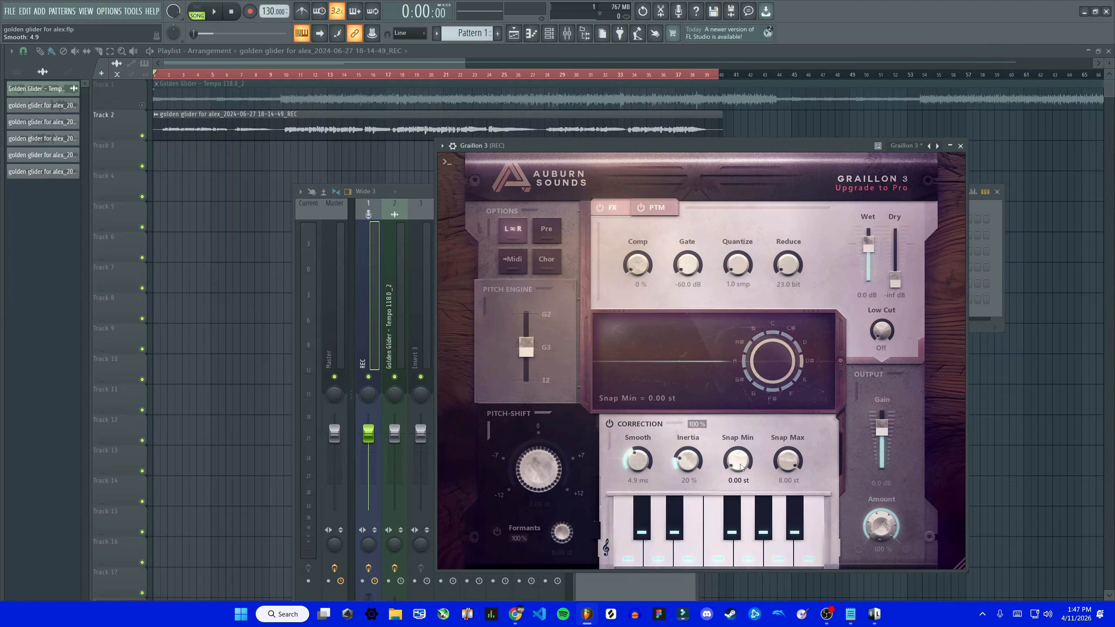
mouse_move(792, 458)
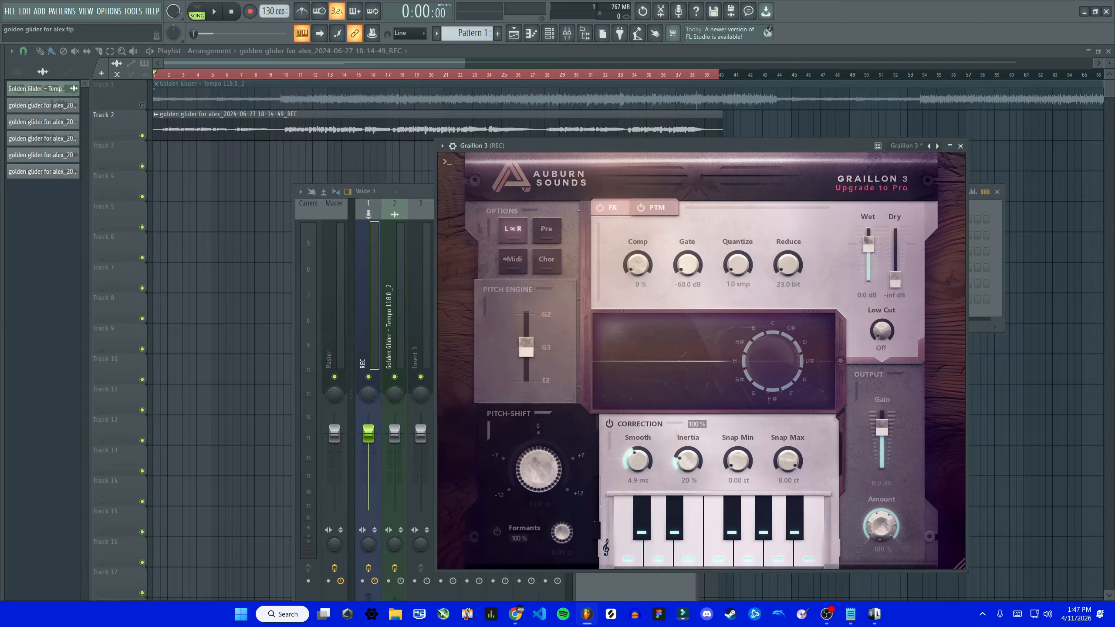
Play the vocal while sweeping Graillon 3's Smooth value to 1.6 ms, up to 50.0 ms and down to Hard.
mouse_move(737, 464)
mouse_move(531, 469)
key(space)
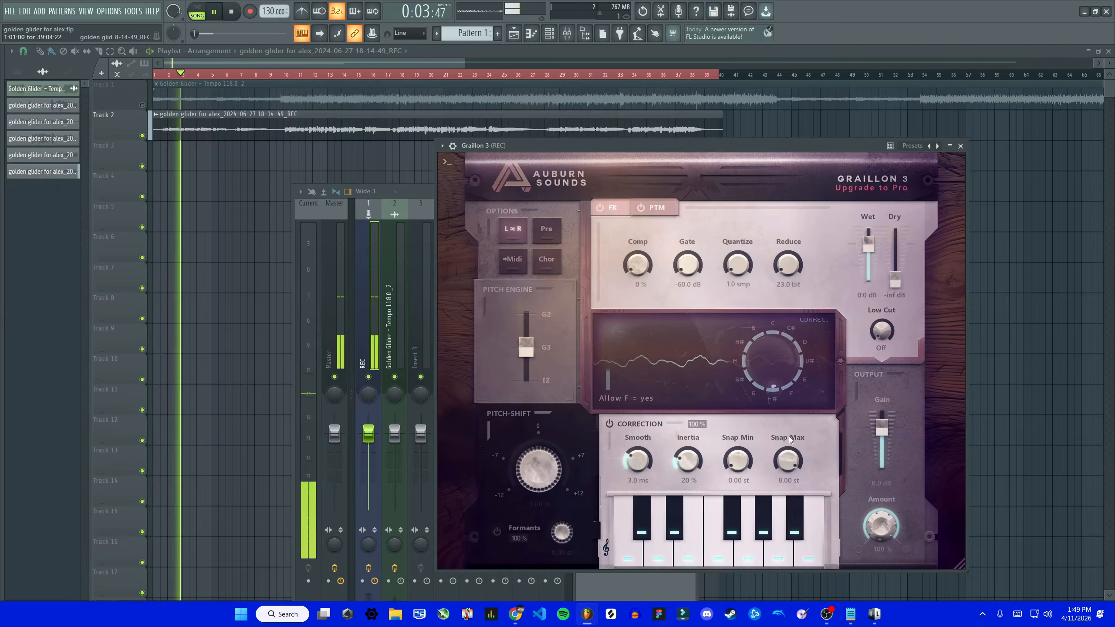
drag(637, 459, 637, 479)
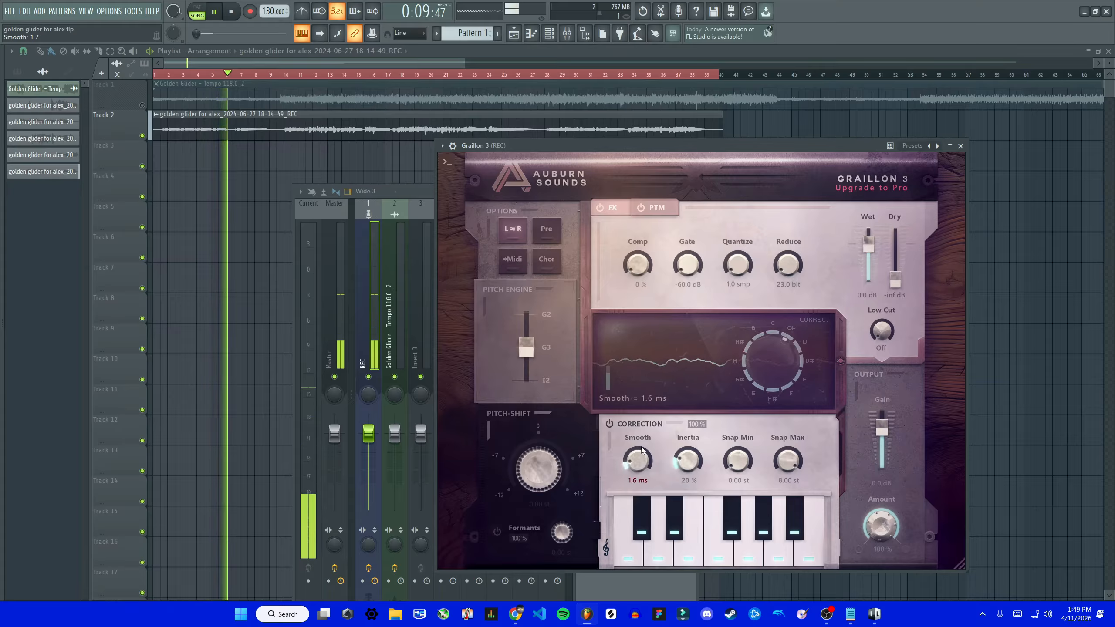
drag(646, 469, 634, 310)
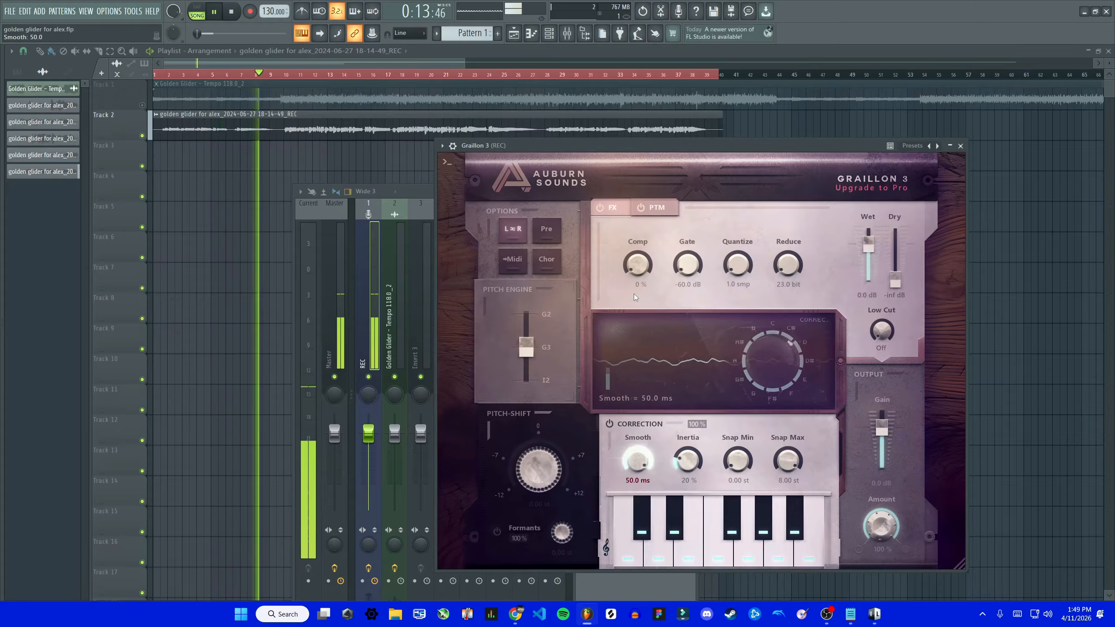
drag(634, 294, 647, 492)
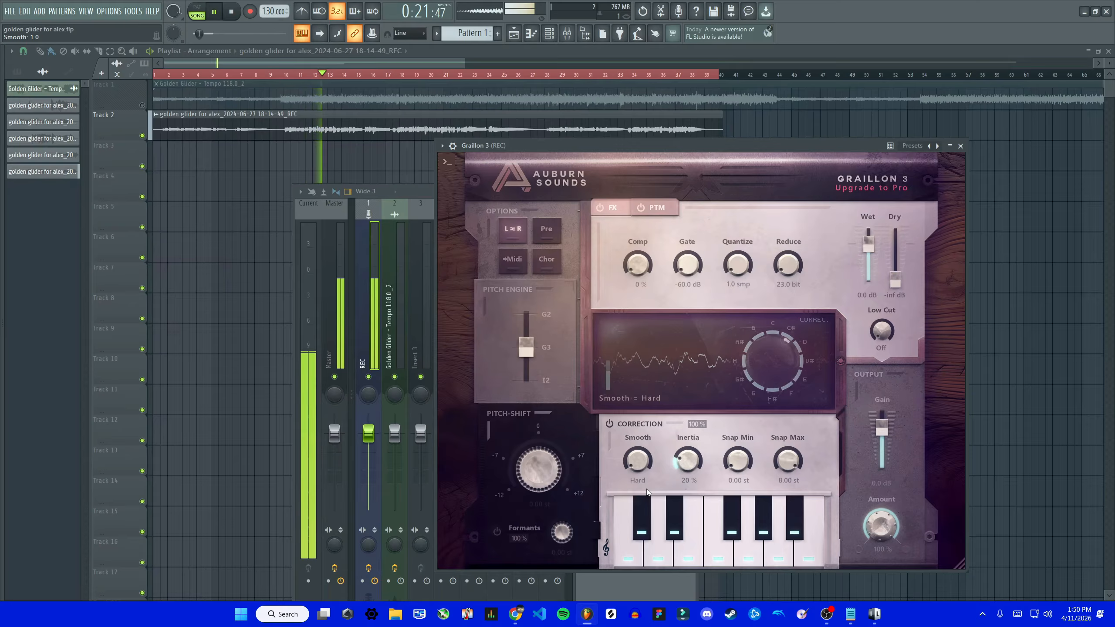
key(space)
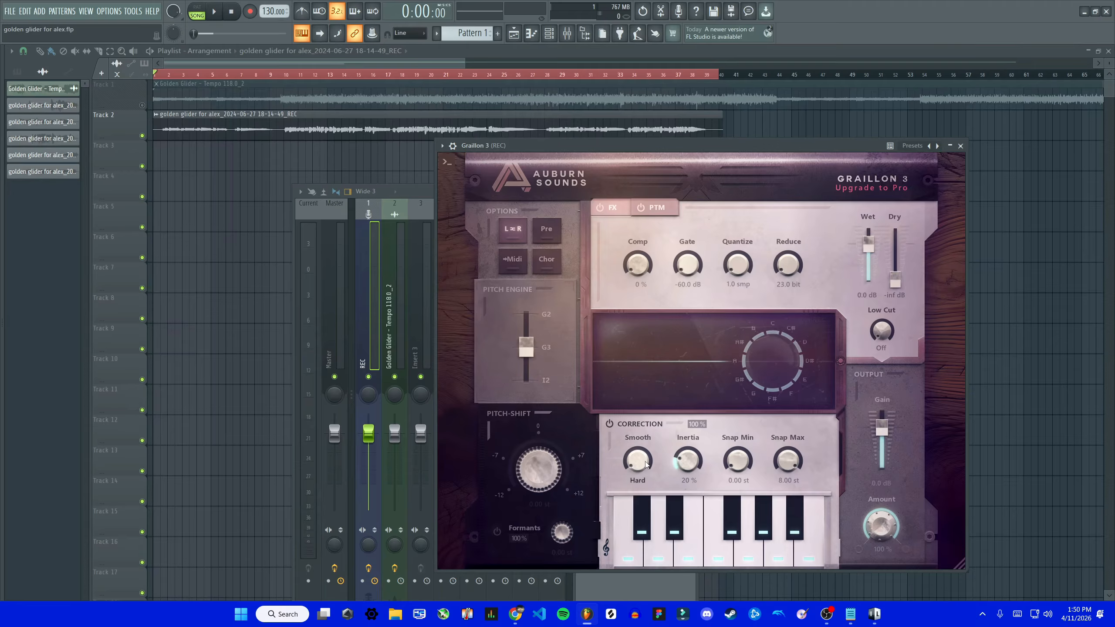
Play back the vocal again from the start with Smooth at Hard to hear the robotic correction.
drag(646, 465, 678, 479)
key(space)
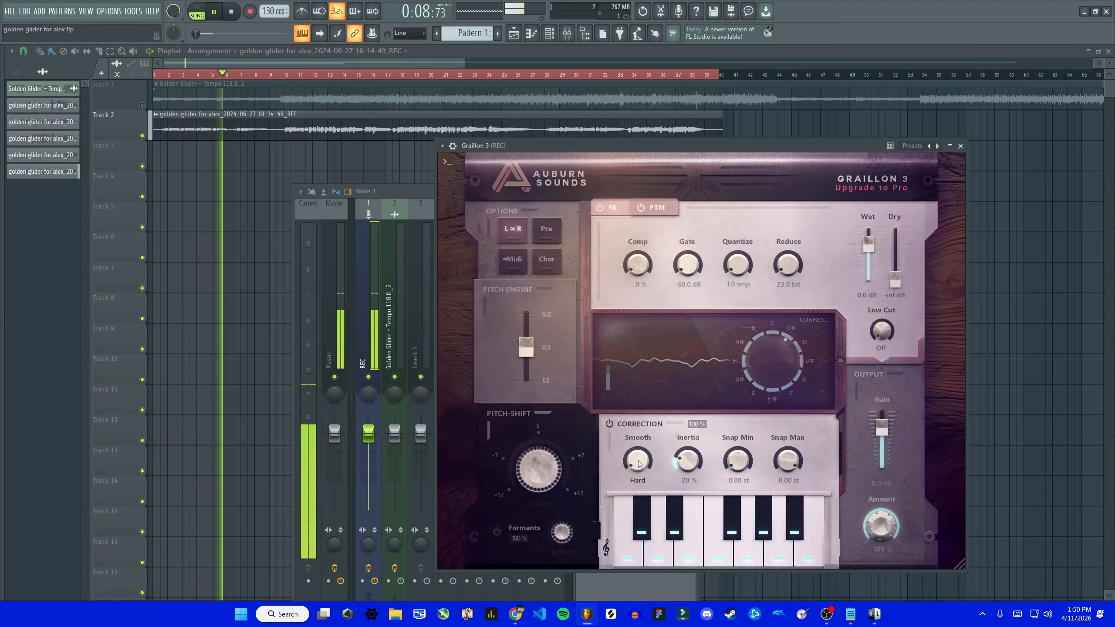
key(space)
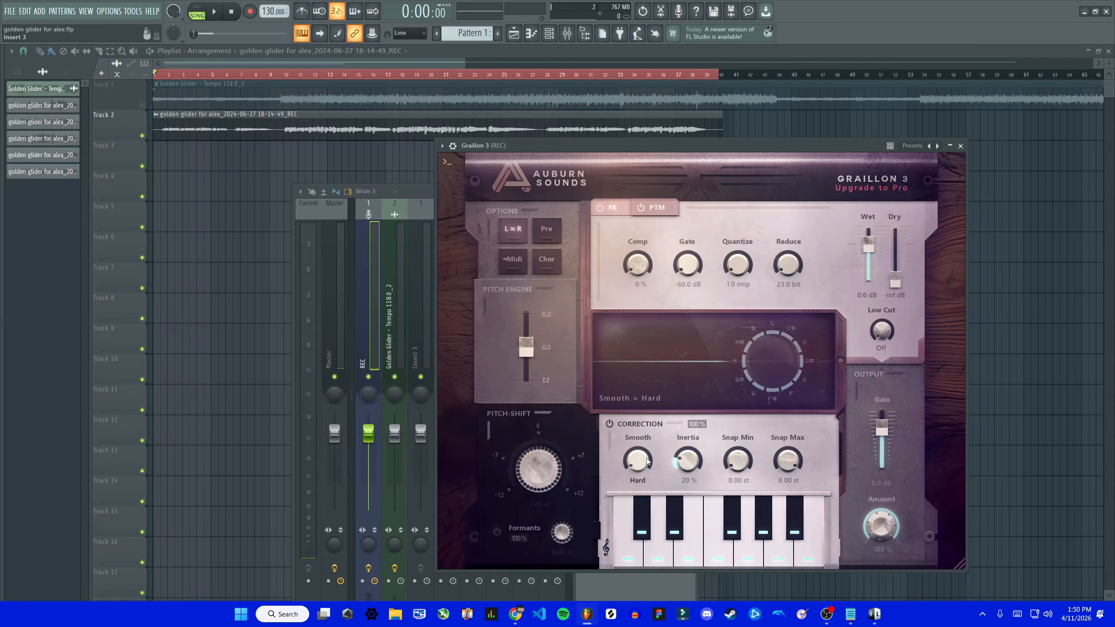
Set Smooth in the Correction section to 50.0 ms and play back the vocal.
drag(636, 462, 637, 230)
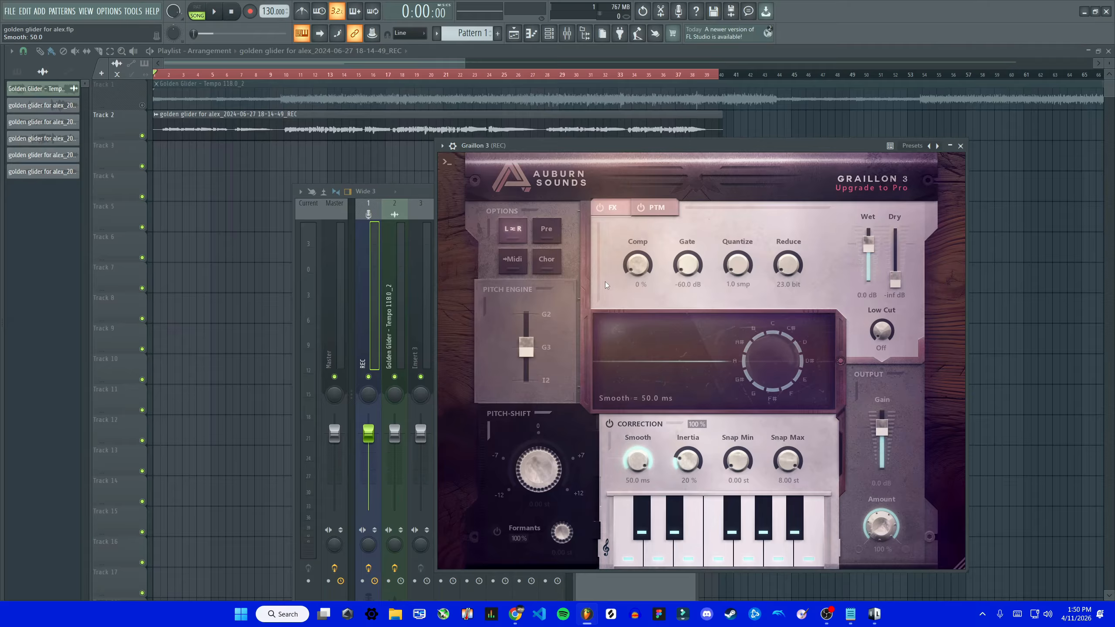
key(space)
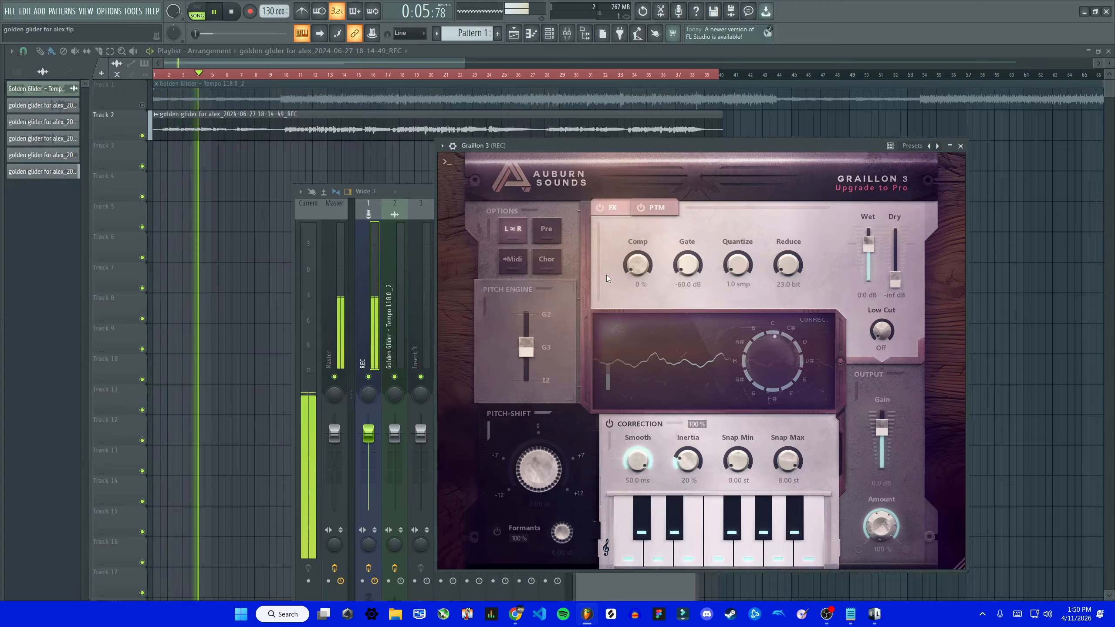
key(space)
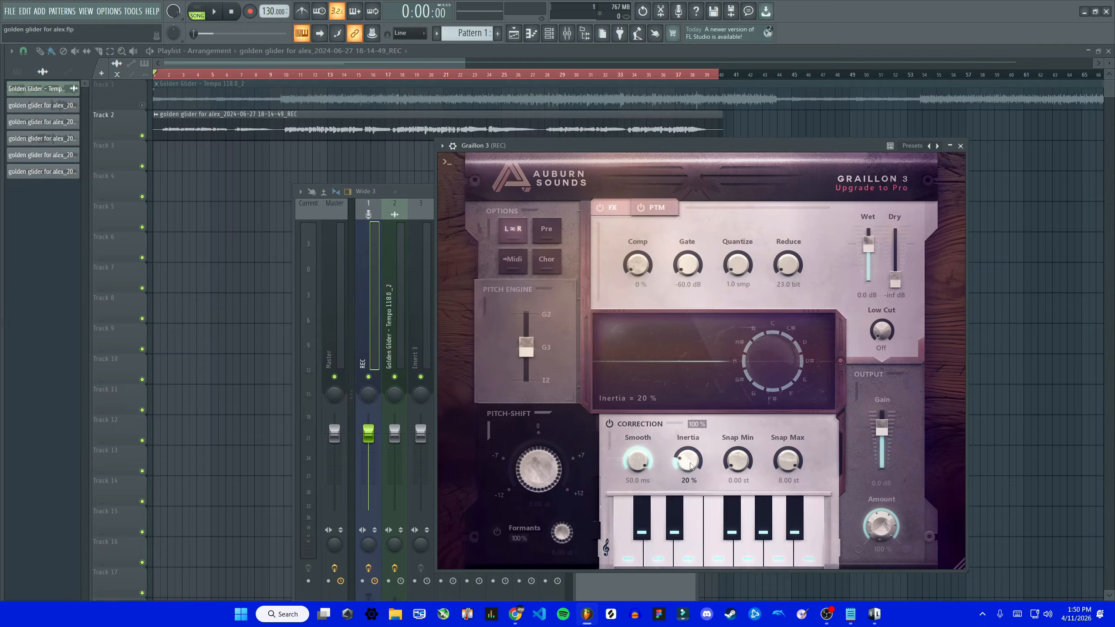
Try Inertia at 100 % and at 50 %, playing back the vocal with each setting.
drag(690, 467, 688, 269)
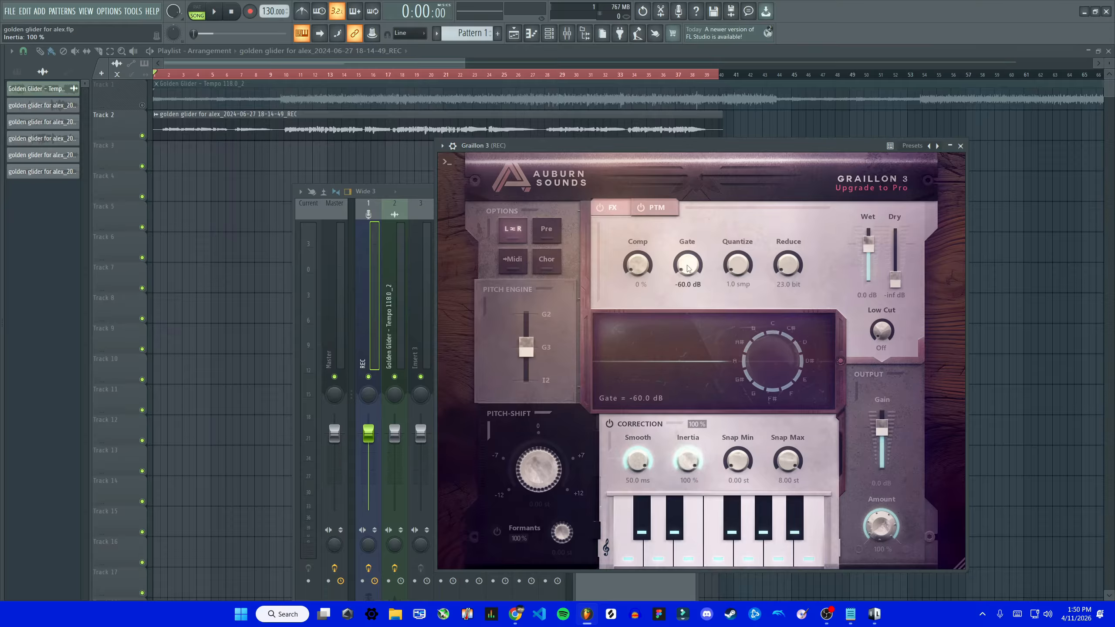
key(space)
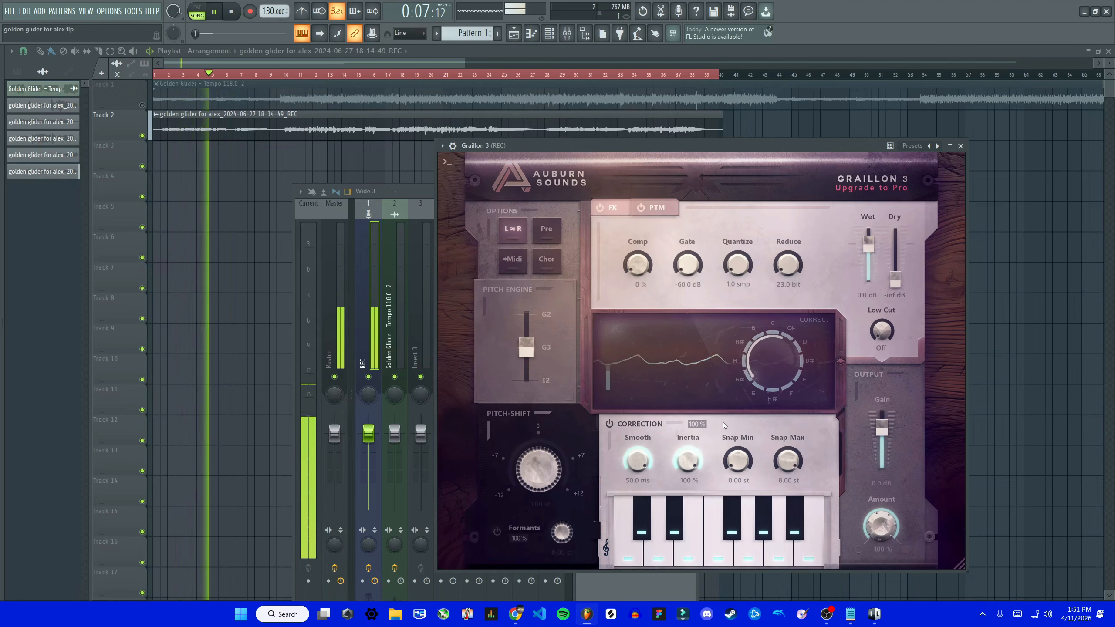
key(space)
drag(690, 449, 687, 489)
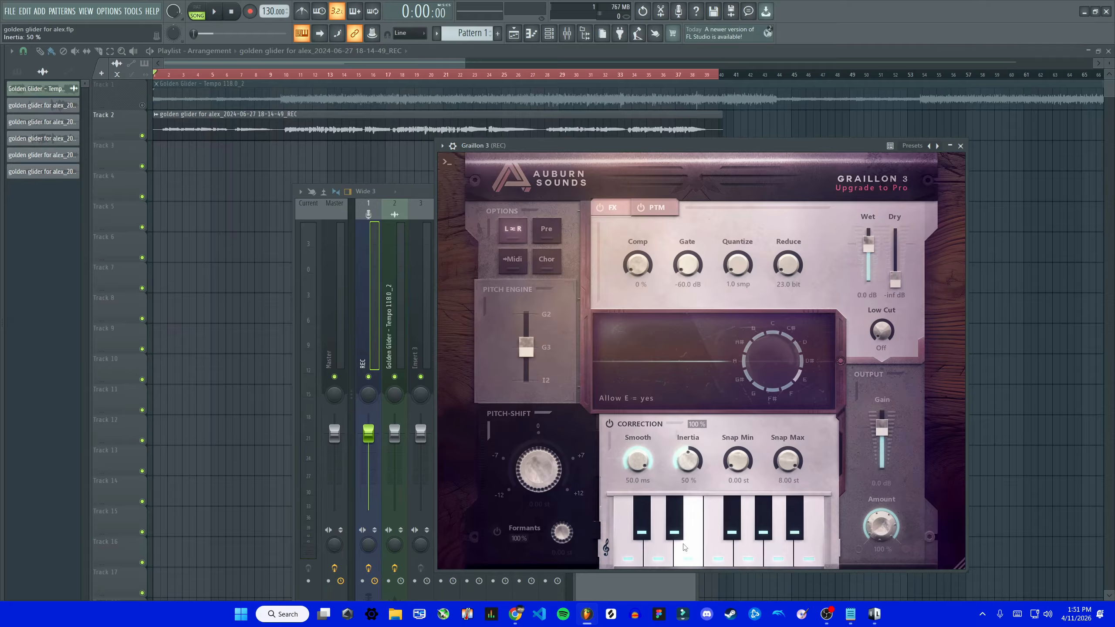
key(space)
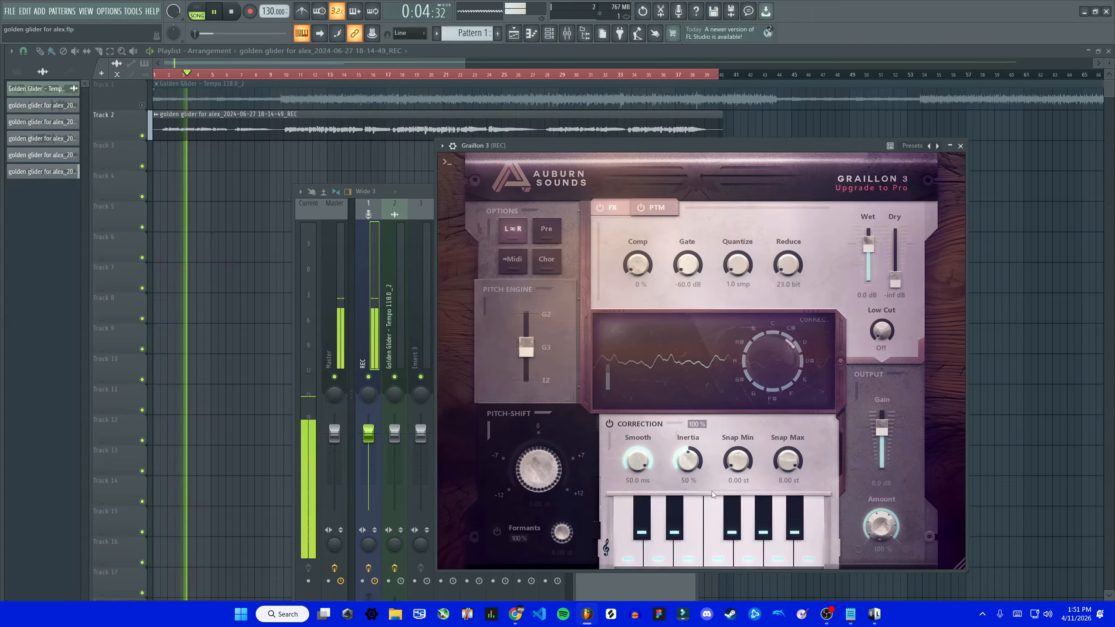
key(space)
Set Inertia in the Correction section to 0 % and play back the vocal.
mouse_move(688, 457)
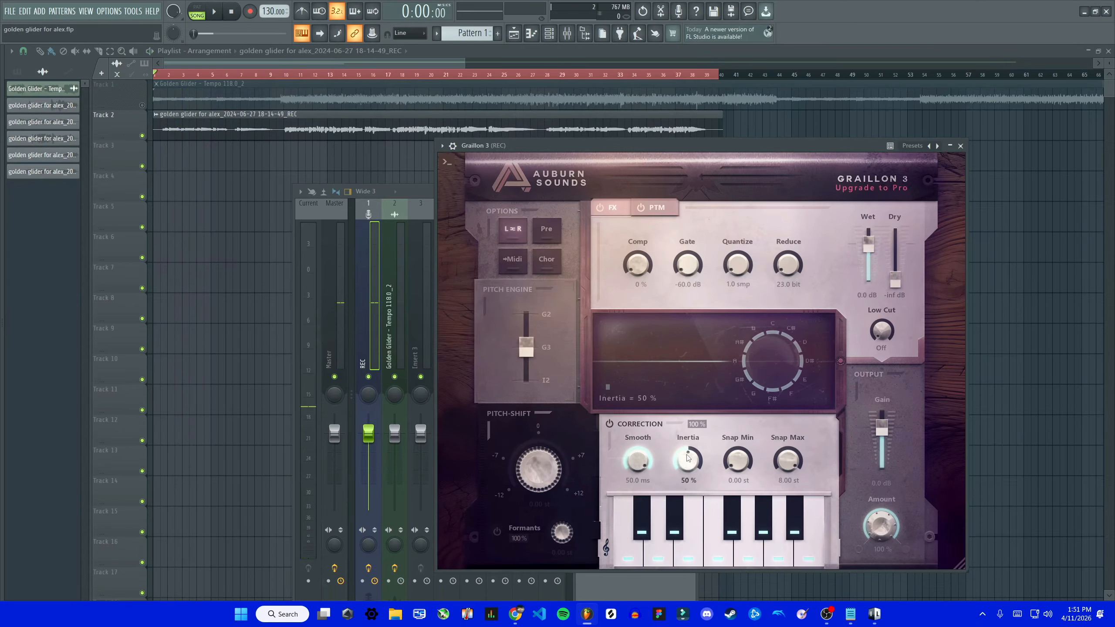
drag(688, 462, 704, 589)
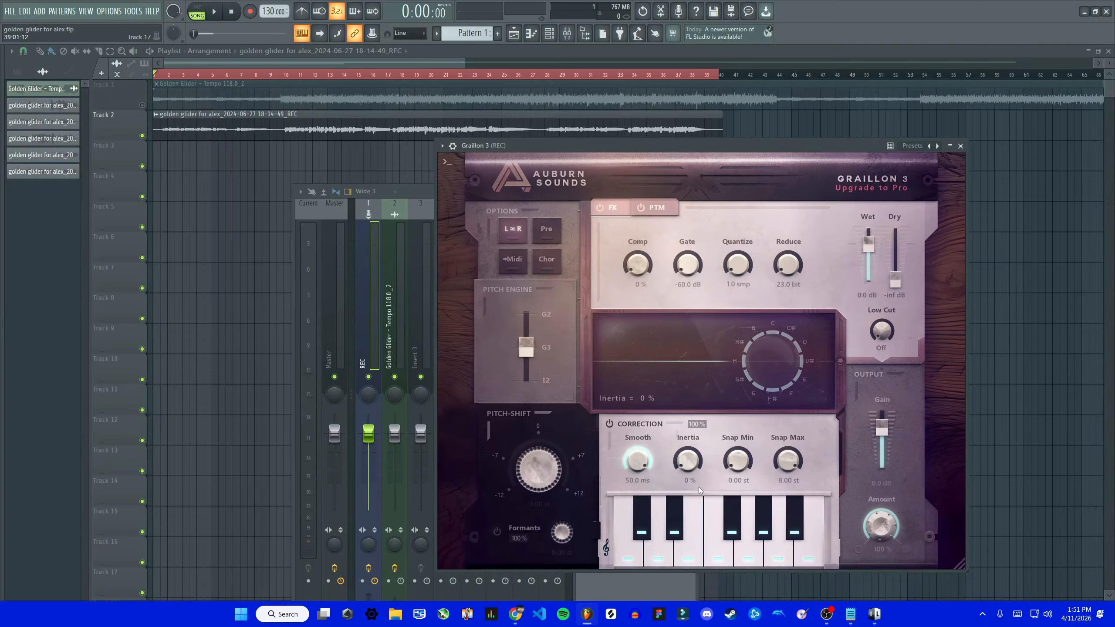
key(space)
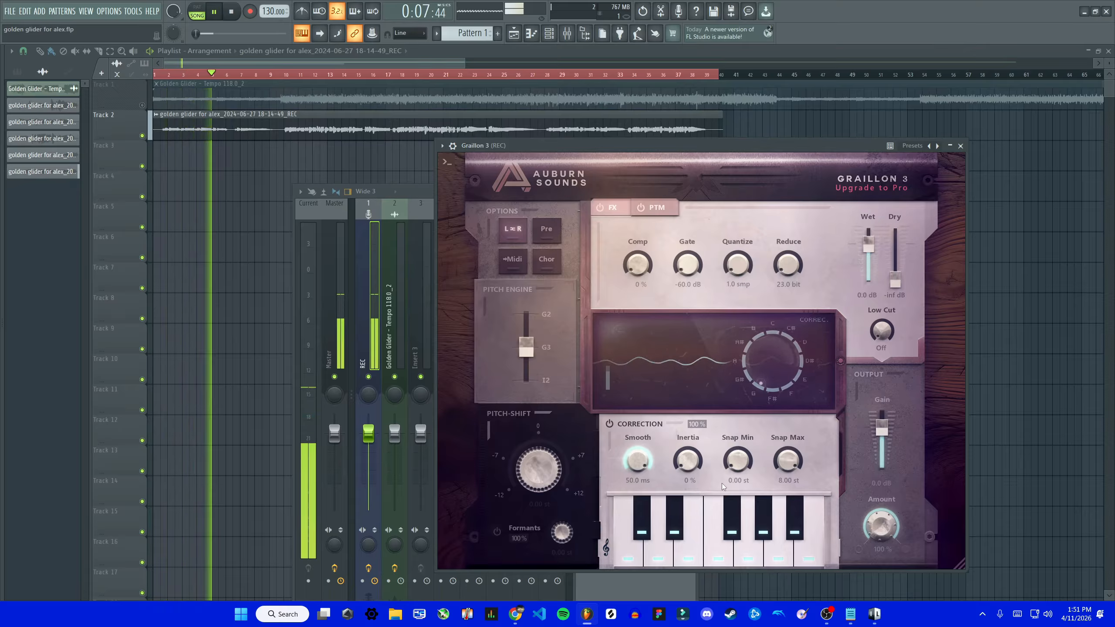
Restart the vocal and raise Snap Min in the Correction section to 1.00 st while it plays.
mouse_move(741, 468)
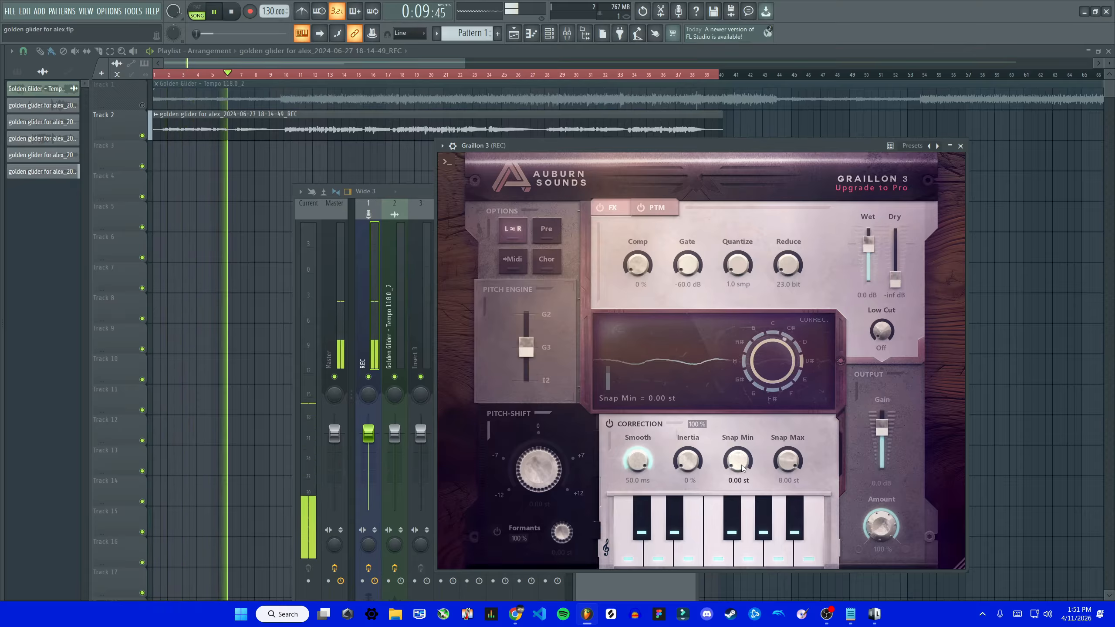
key(space)
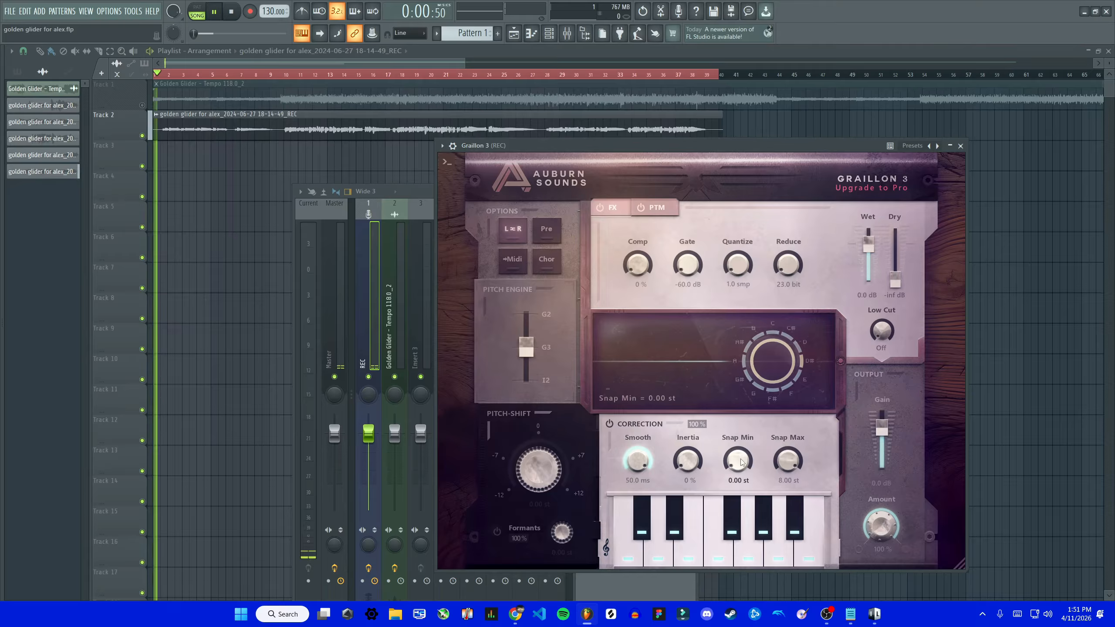
scroll(739, 462, up, 2)
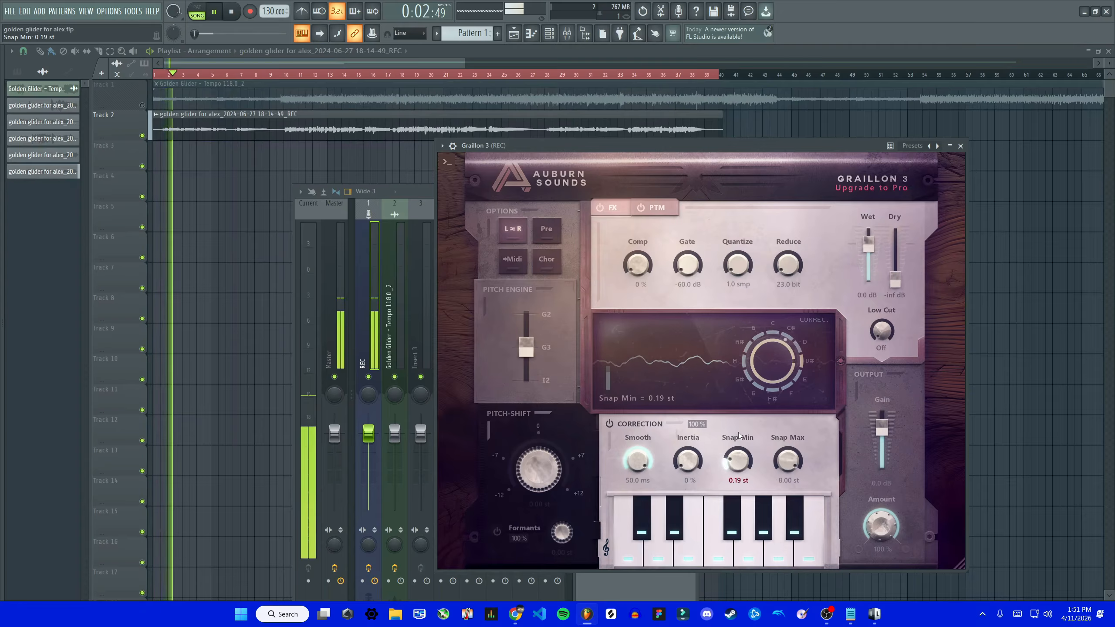
drag(737, 461, 723, 277)
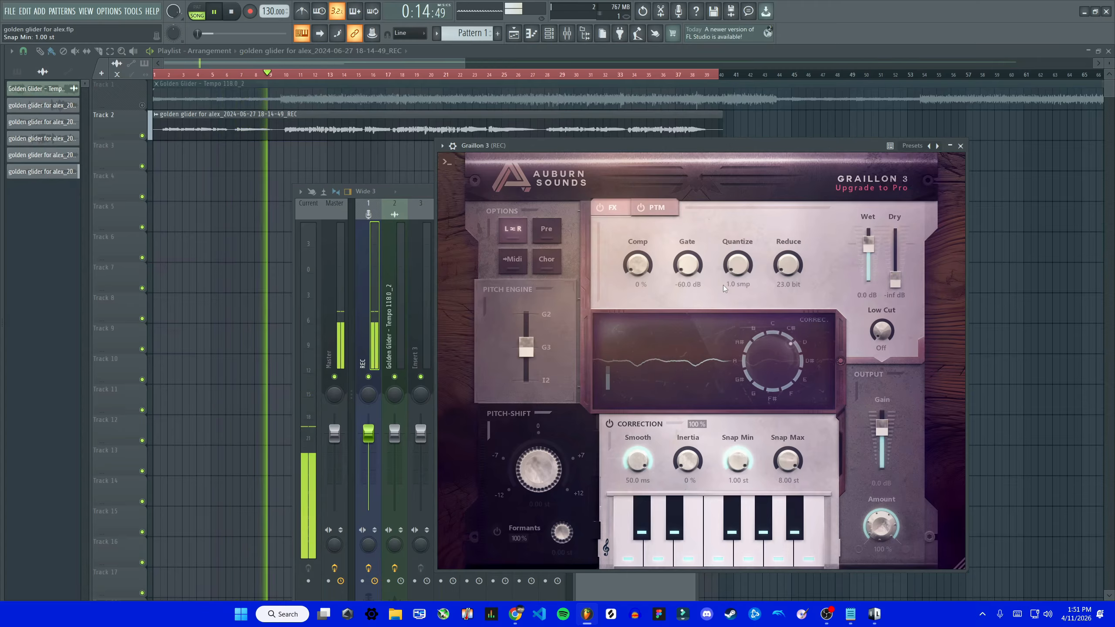
key(space)
Lower Snap Min to 0.00 st and play back the vocal for comparison.
mouse_move(740, 464)
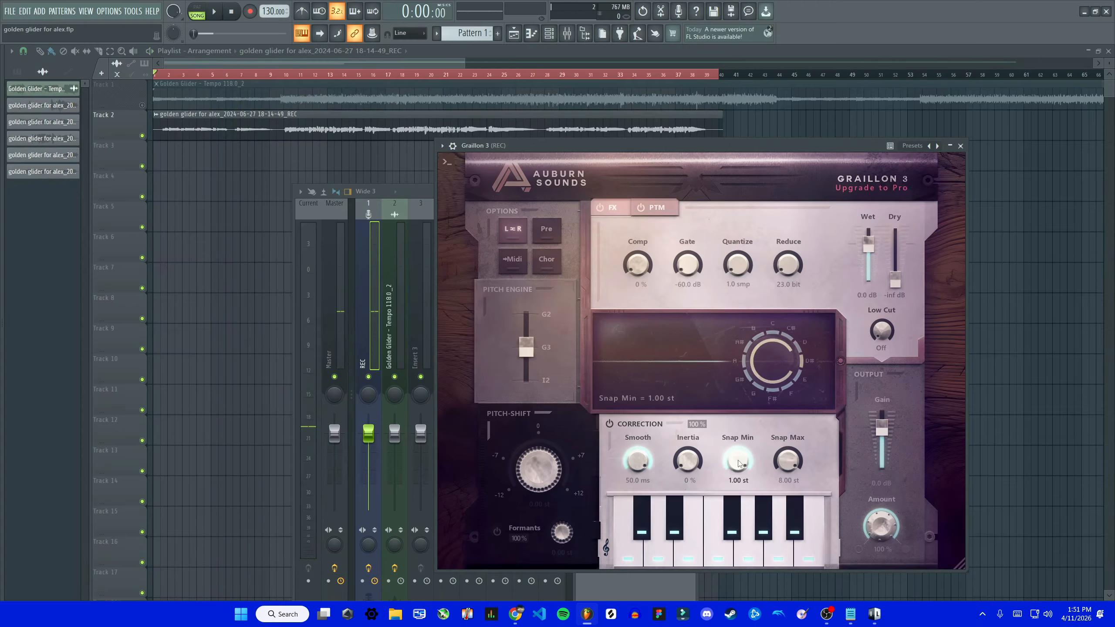
click(739, 463)
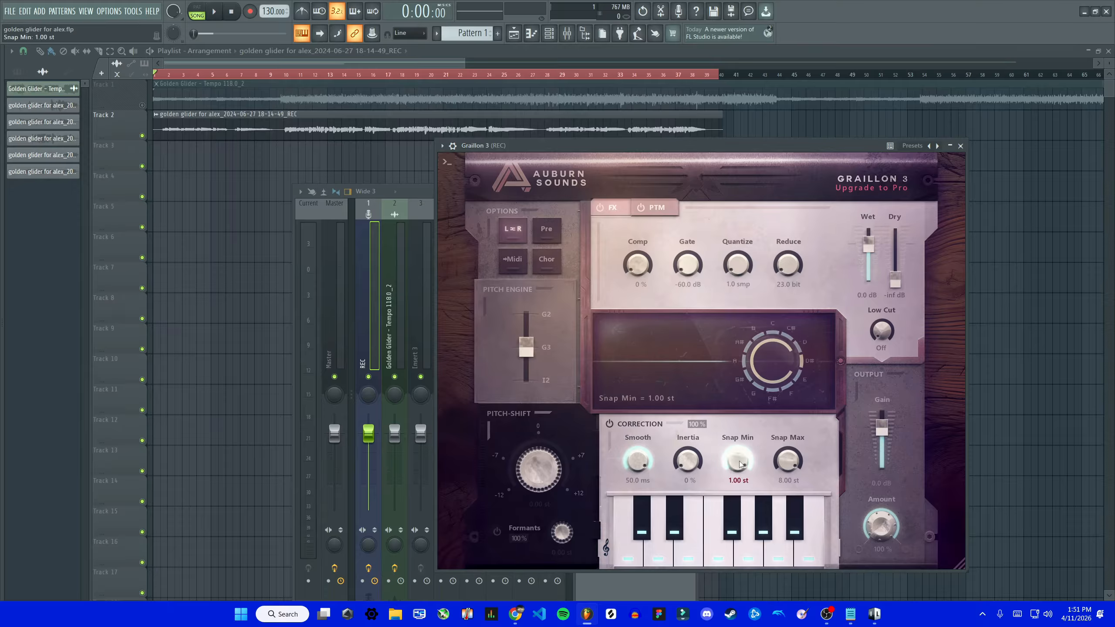
drag(750, 598, 766, 625)
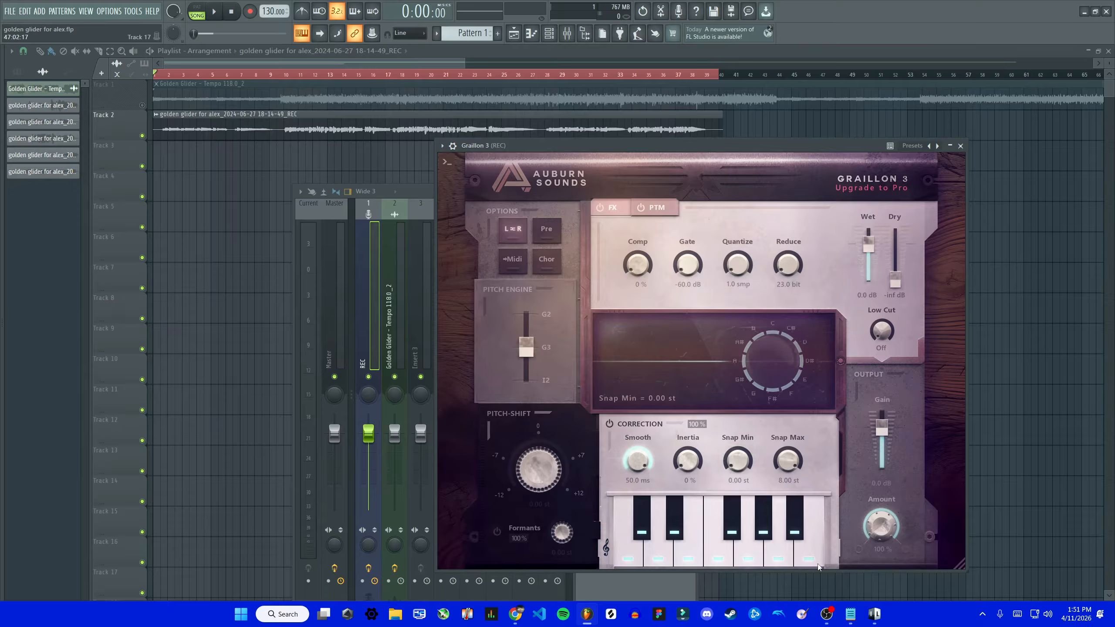
key(space)
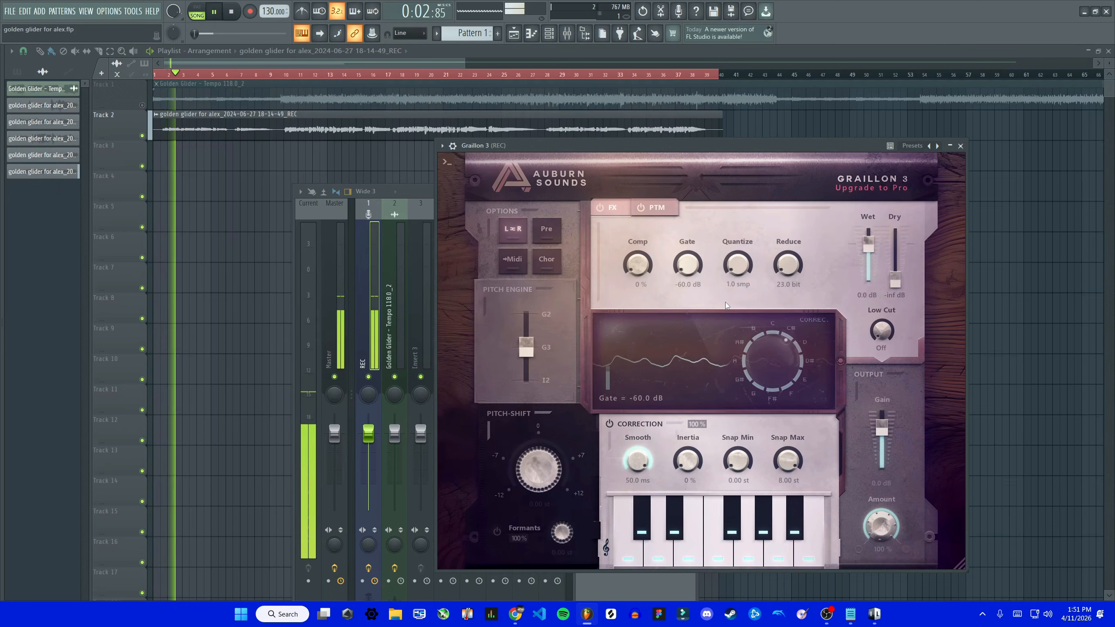
key(space)
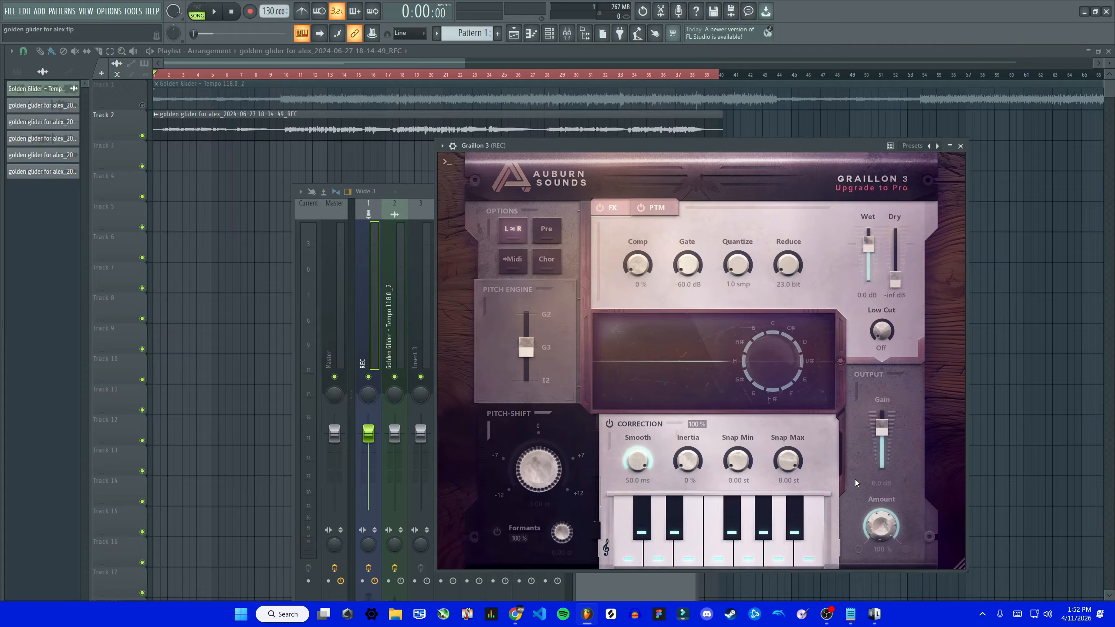
Set Snap Max in the Correction section to 0.10 st and play back the vocal.
mouse_move(787, 454)
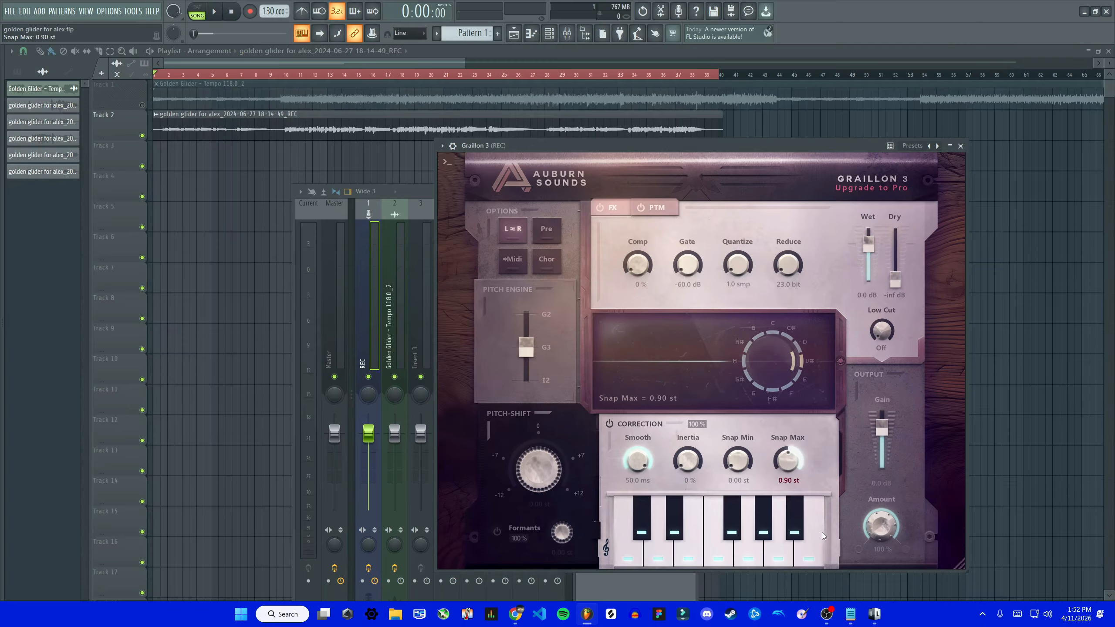
drag(822, 532, 853, 581)
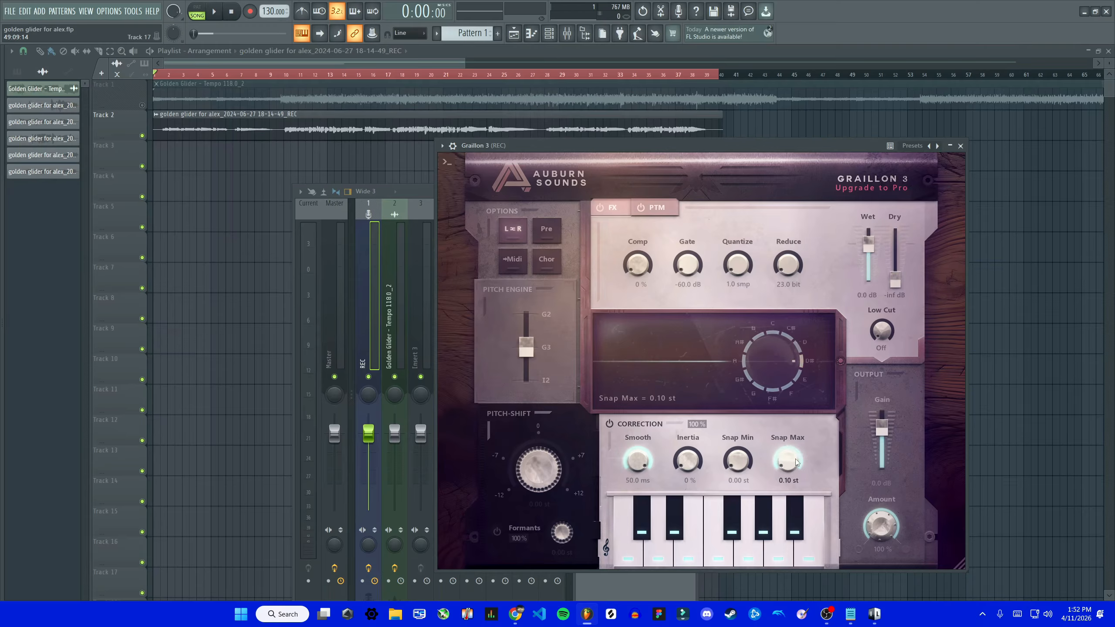
key(space)
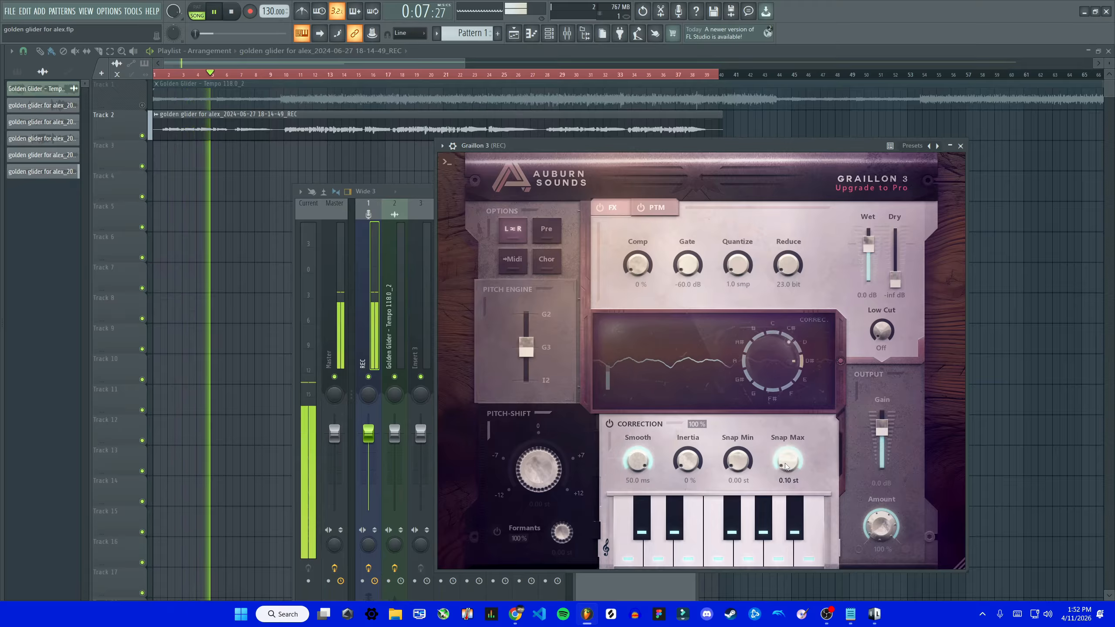
drag(785, 466, 804, 481)
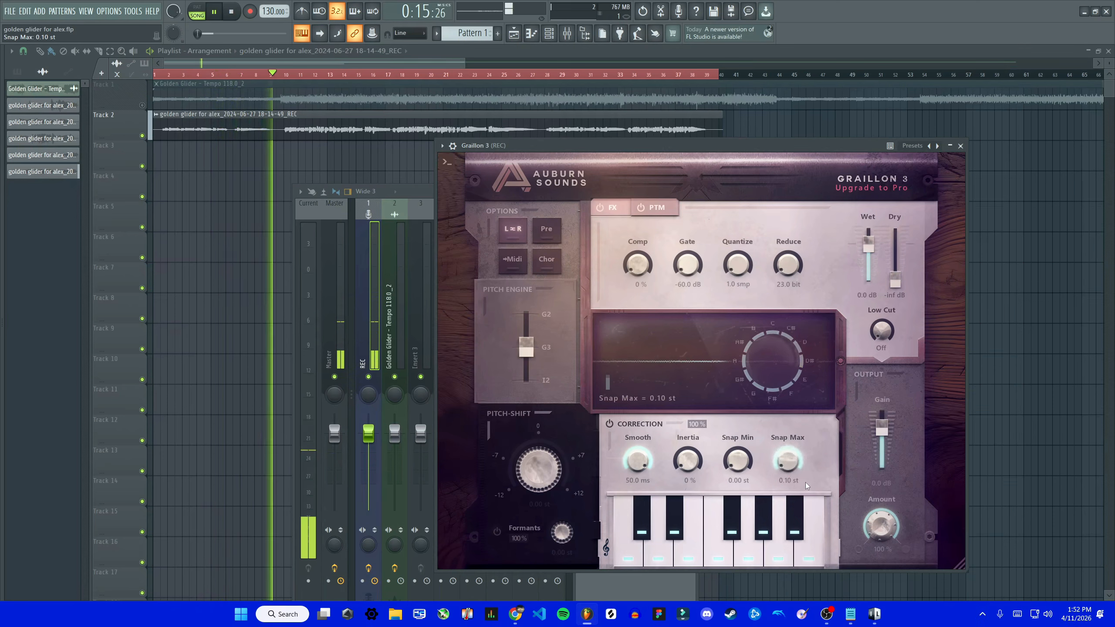
key(space)
Set Snap Min to 1.00 st alongside the reduced Snap Max and play back the vocal.
mouse_move(789, 462)
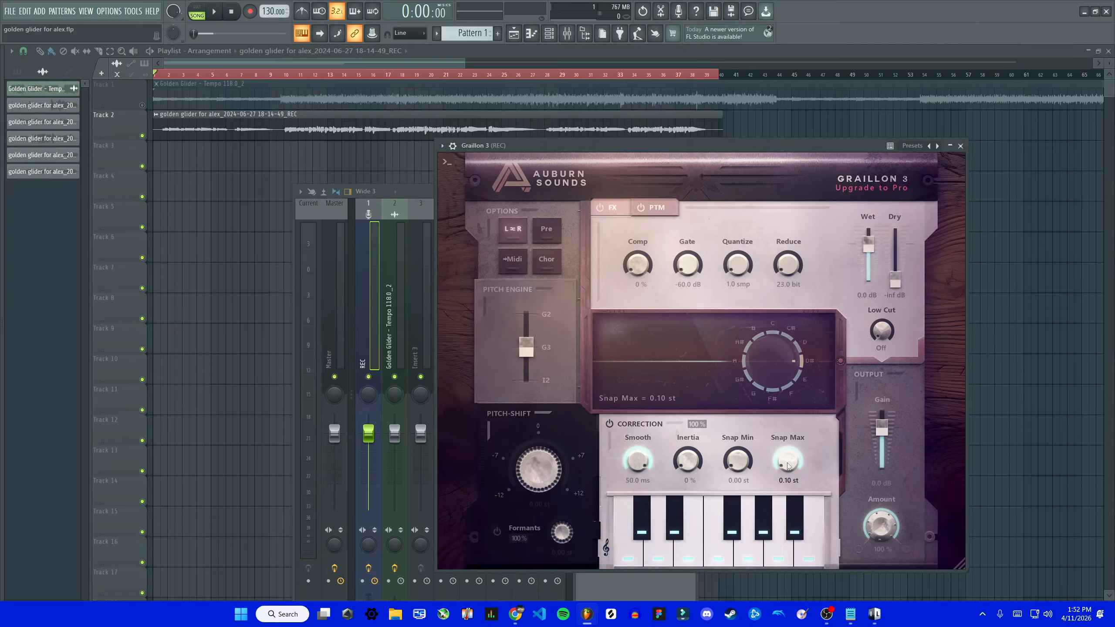
mouse_move(748, 465)
drag(740, 461, 723, 287)
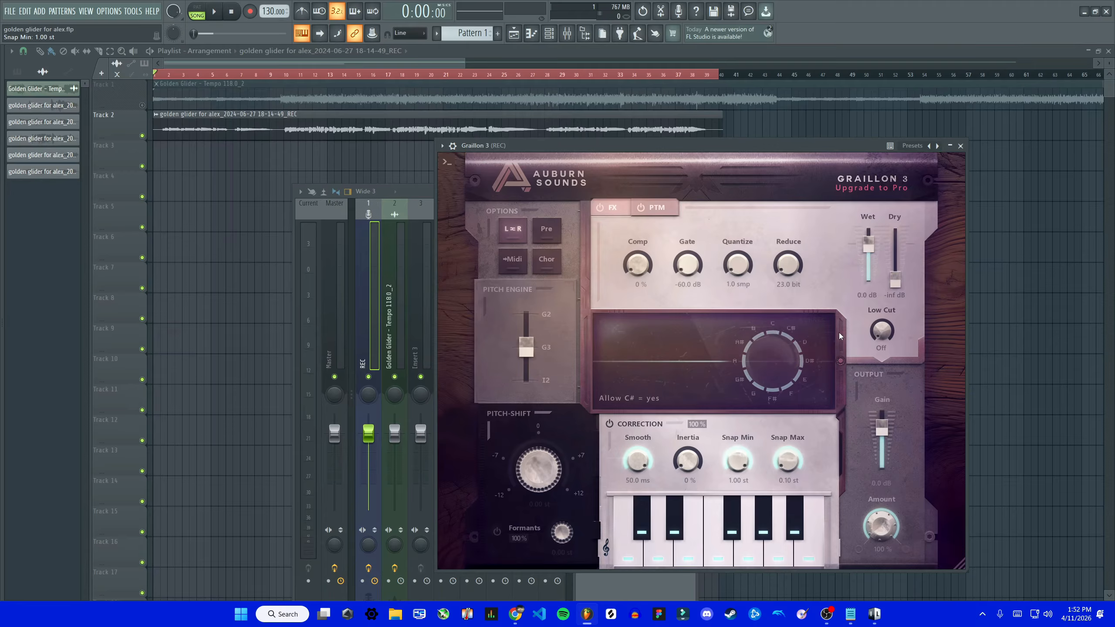
mouse_move(640, 466)
key(space)
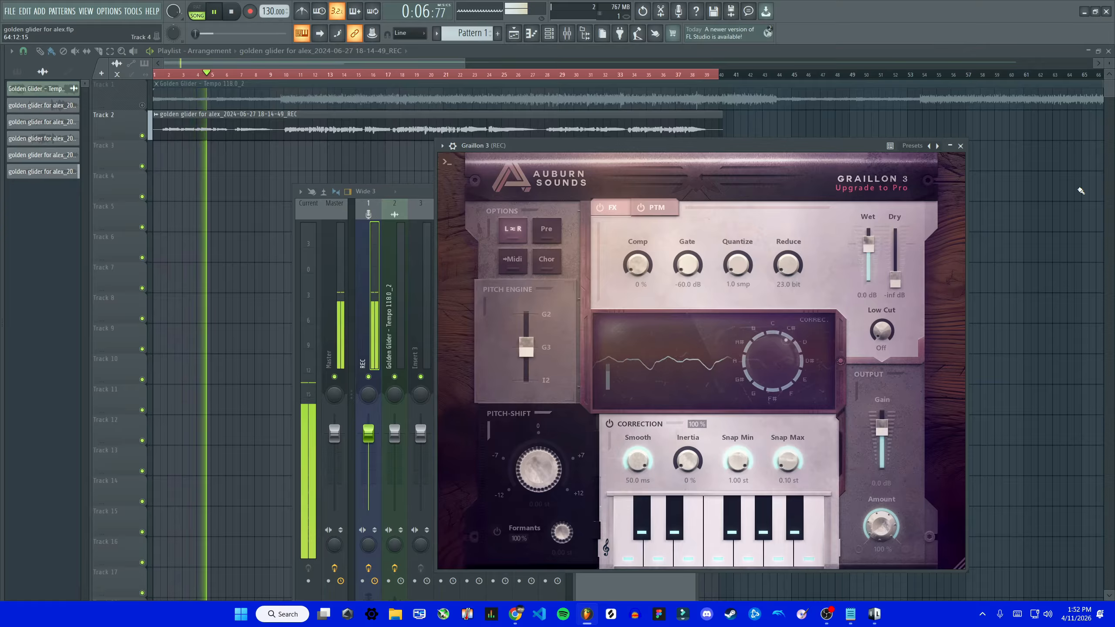
key(space)
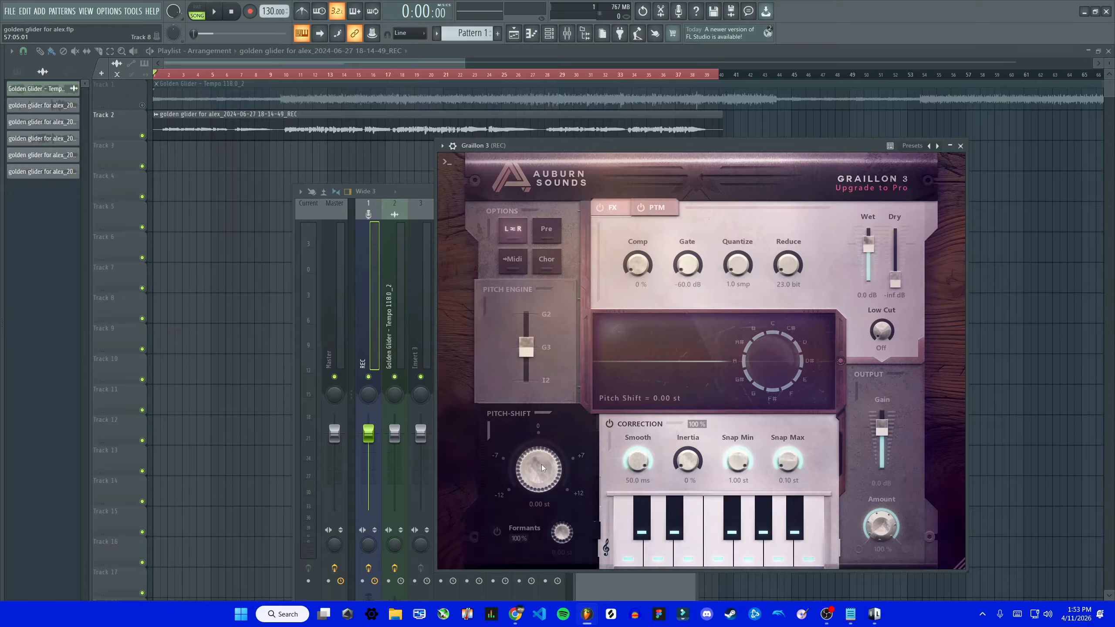
Set Pitch-Shift to 7.10 st, play the vocal while sweeping it downward, return it to about -0.04 st and stop playback.
drag(542, 465, 527, 394)
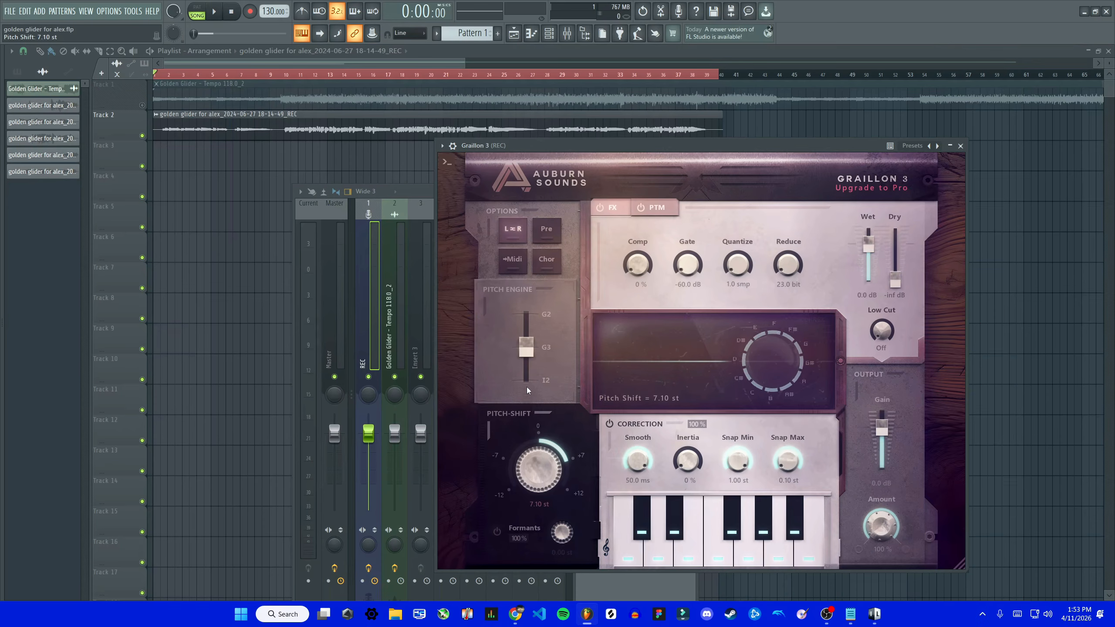
key(space)
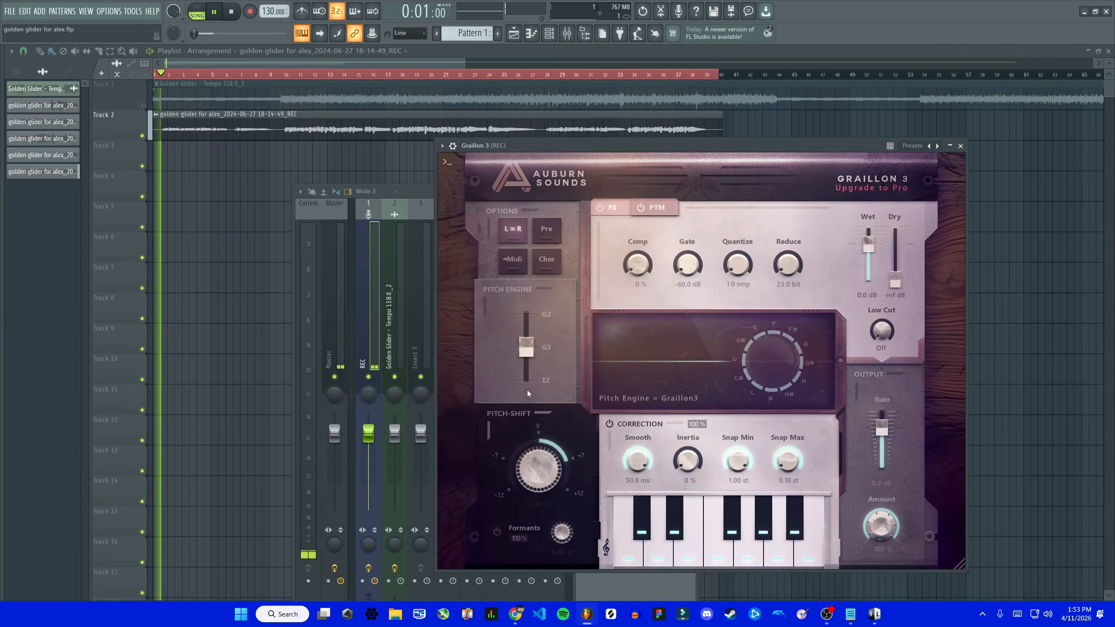
drag(544, 433, 568, 575)
drag(584, 624, 549, 518)
key(space)
Enable Formants in the Pitch-Shift section and lower the formant shift to -12.00 st while the vocal plays.
drag(556, 568, 563, 592)
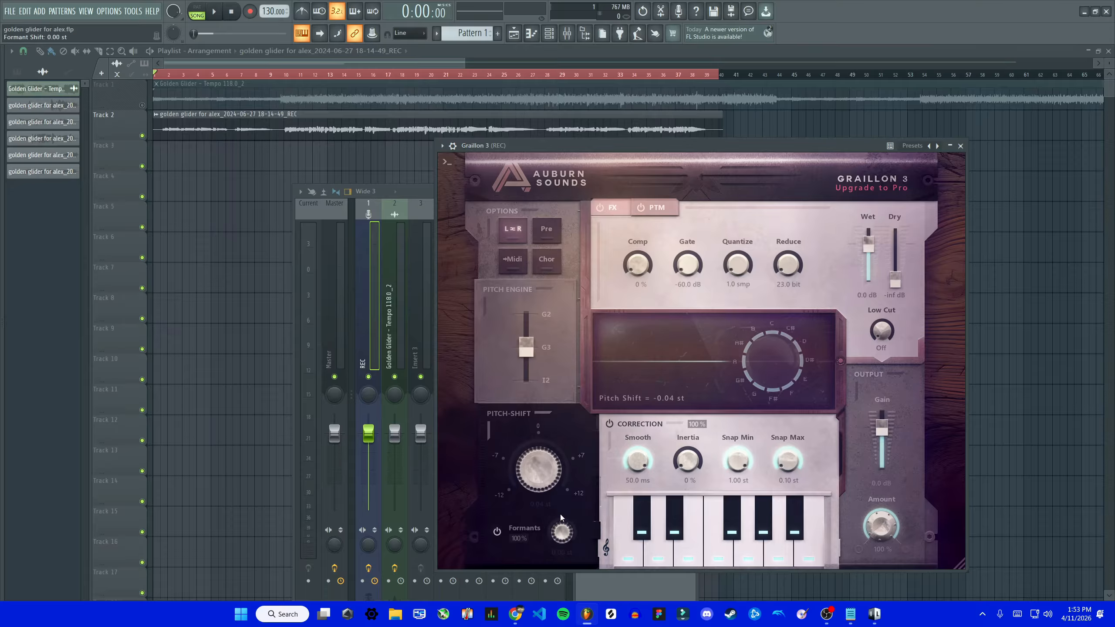
key(space)
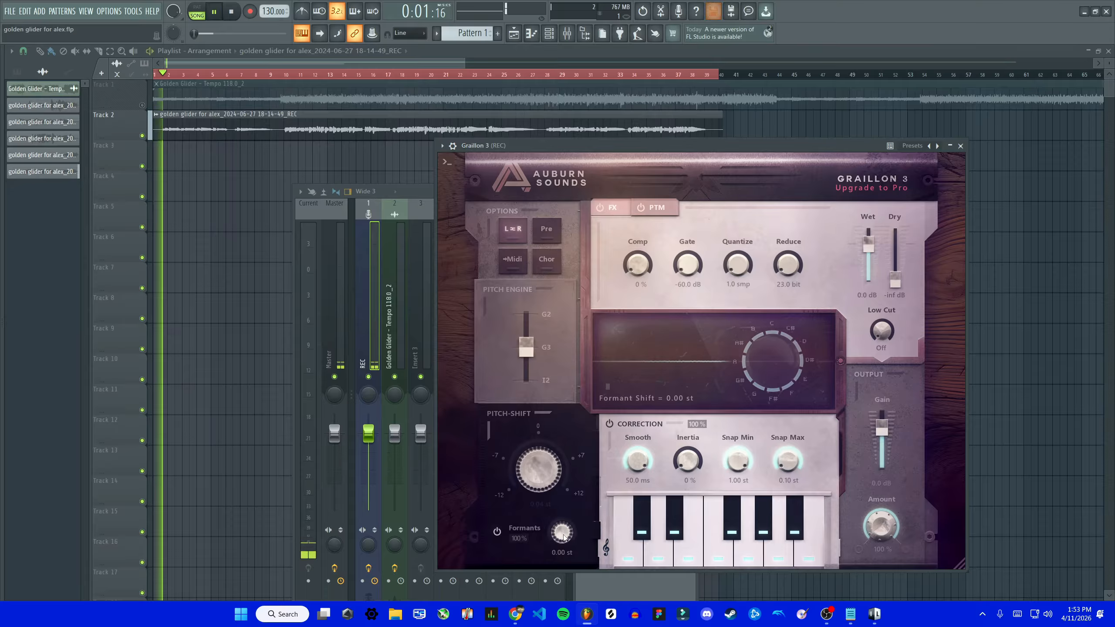
drag(560, 532, 565, 583)
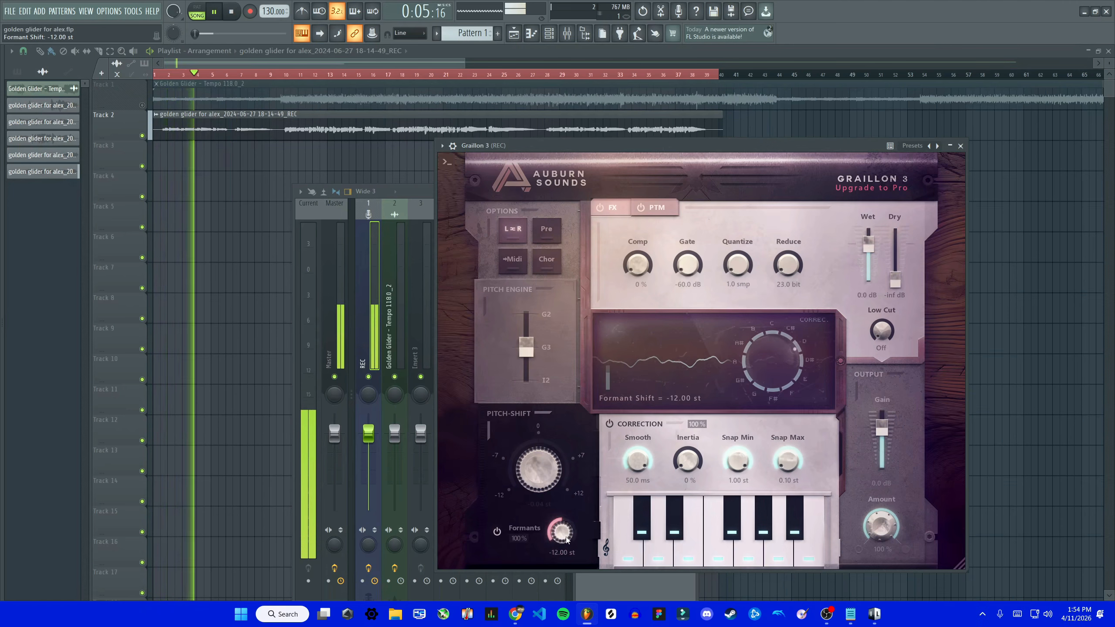
Raise the formant shift to 12.00 st during playback, return it to about -0.47 st and stop the vocal.
drag(565, 541, 558, 385)
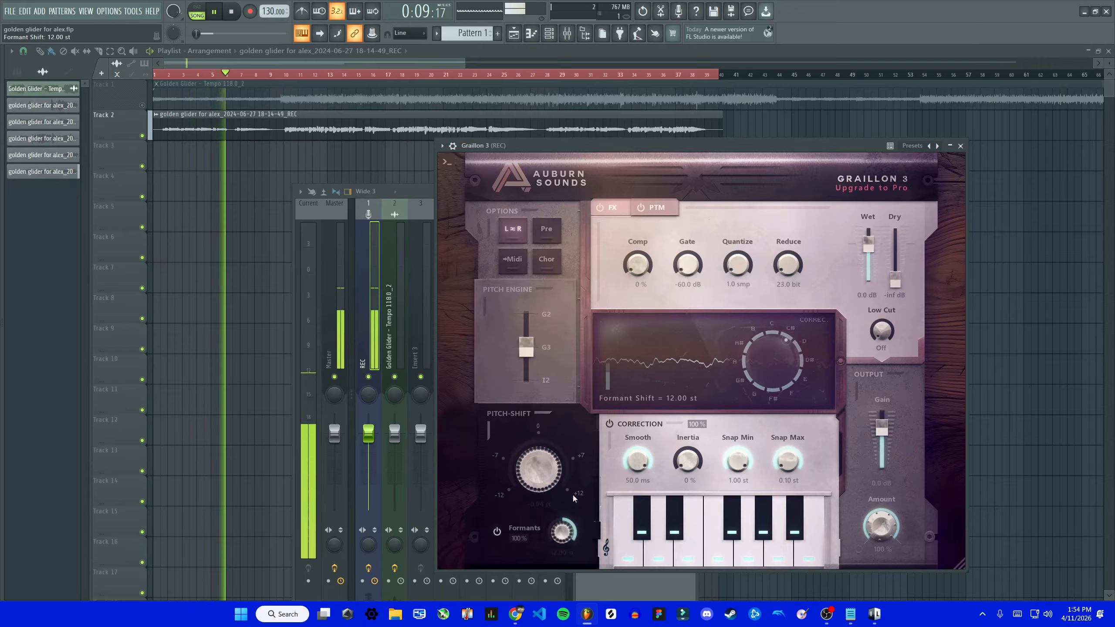
drag(565, 533, 576, 596)
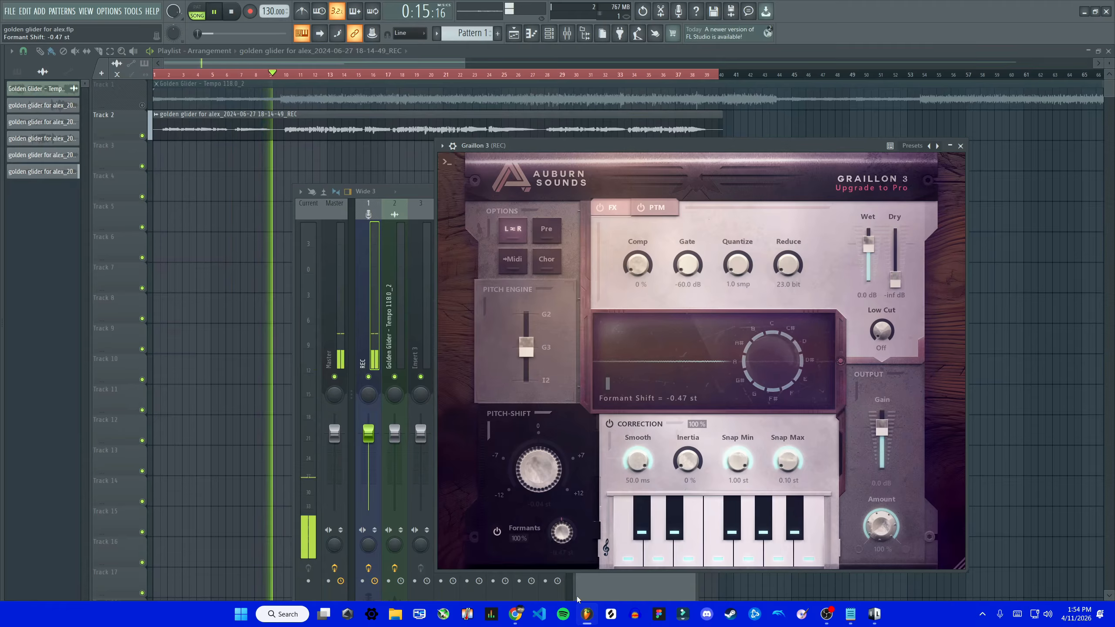
key(space)
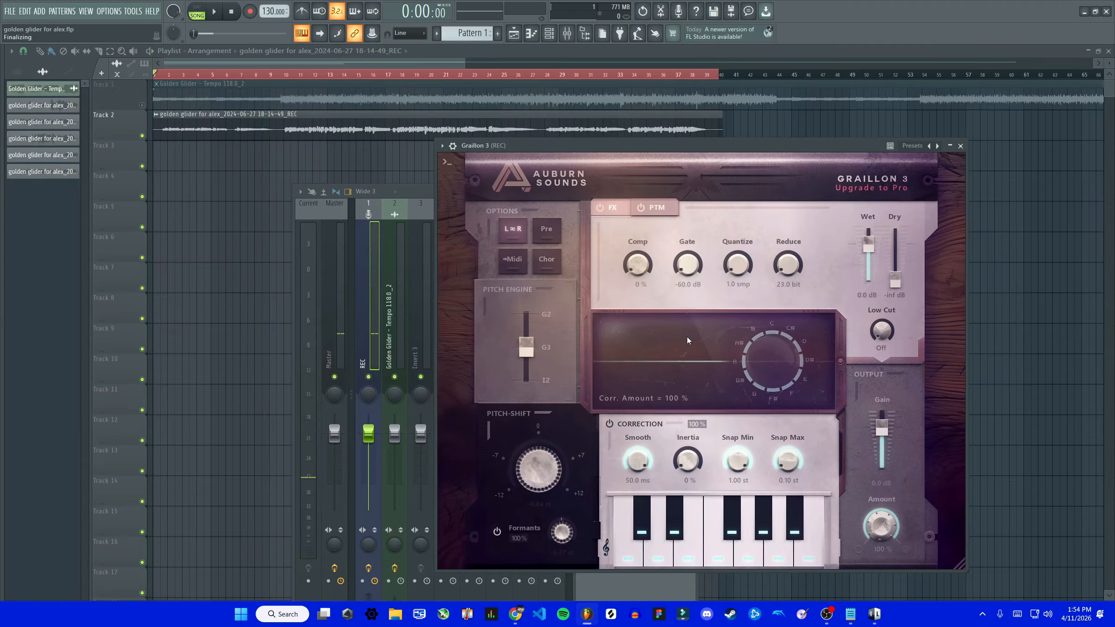
Play the vocal from bar 10 and set Snap Min to 0.00 st and Snap Max to 8.00 st.
click(284, 73)
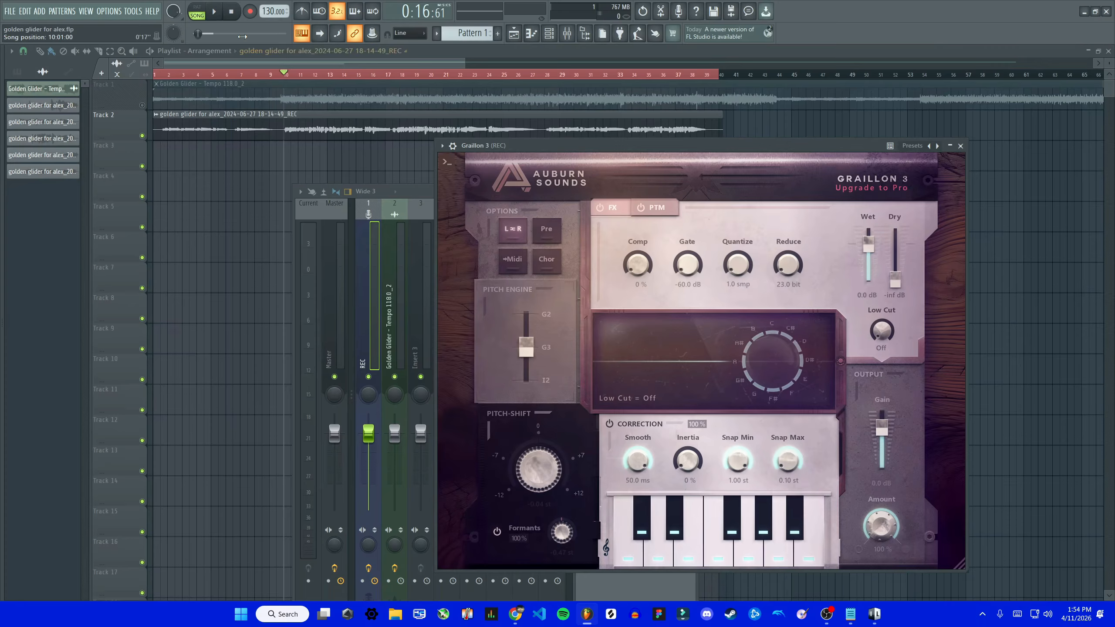
click(215, 13)
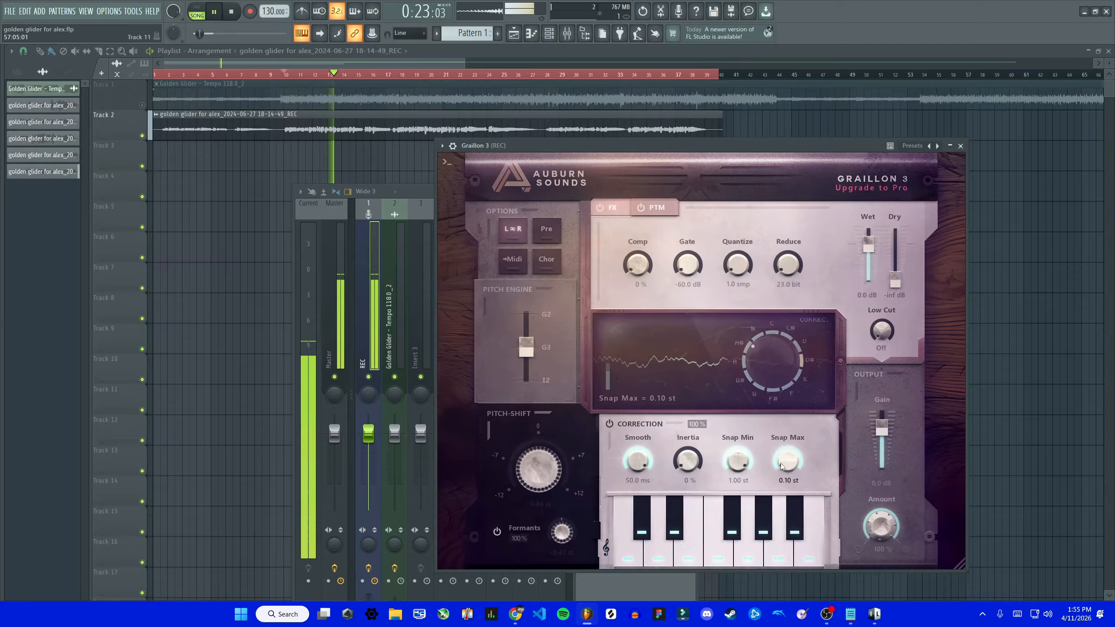
drag(737, 461, 760, 578)
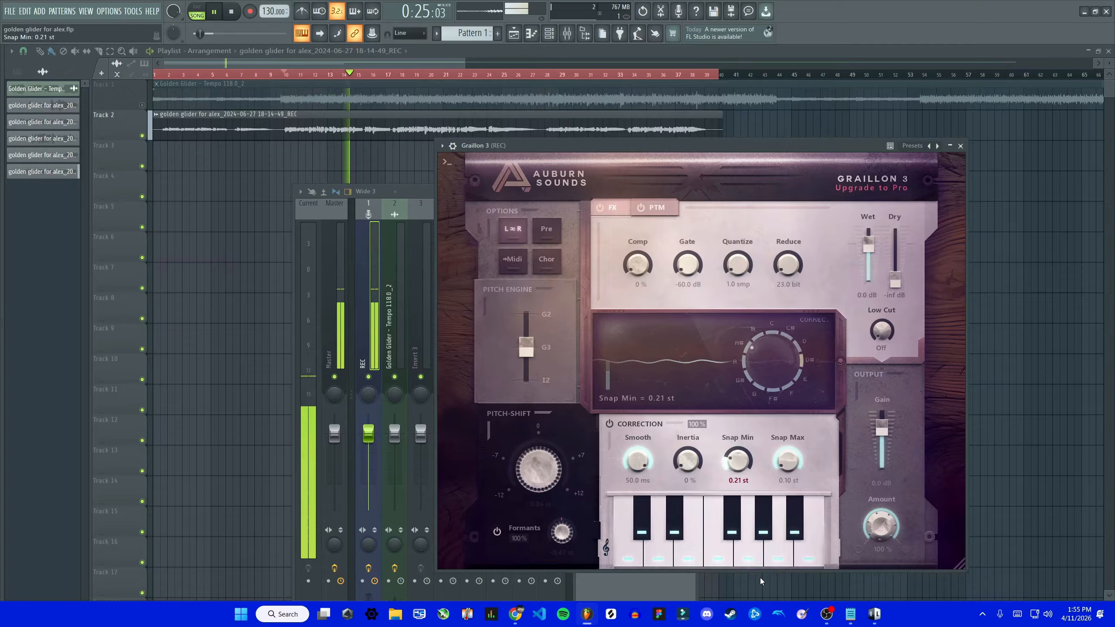
drag(796, 477, 789, 274)
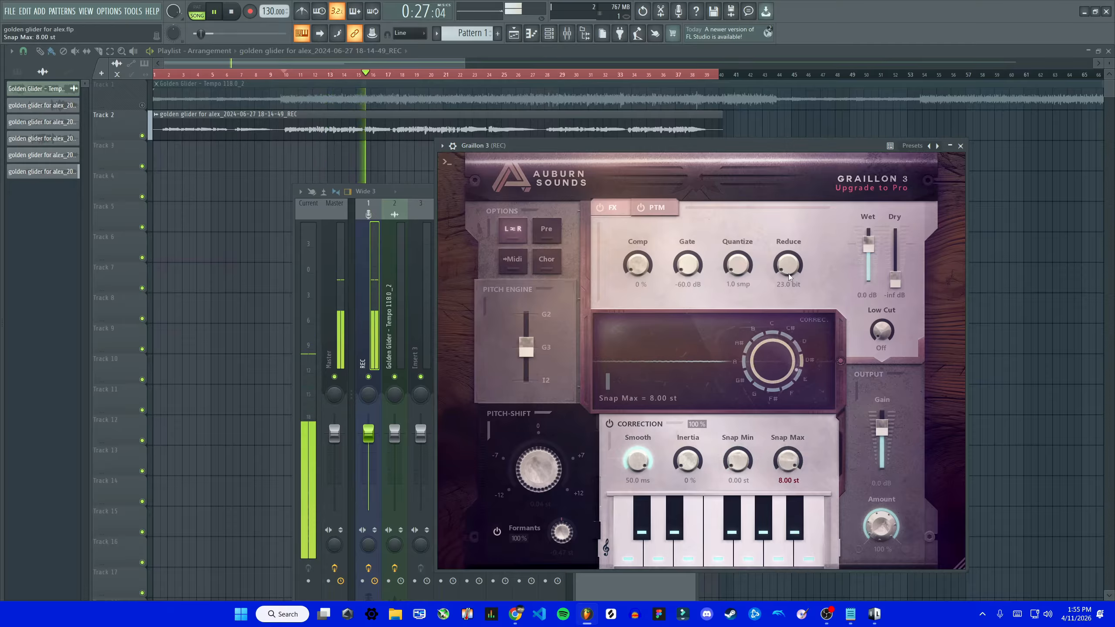
Audition Smooth at Hard against 50.0 ms while the vocal plays, leave it at 50.0 ms and stop playback.
drag(637, 460, 676, 611)
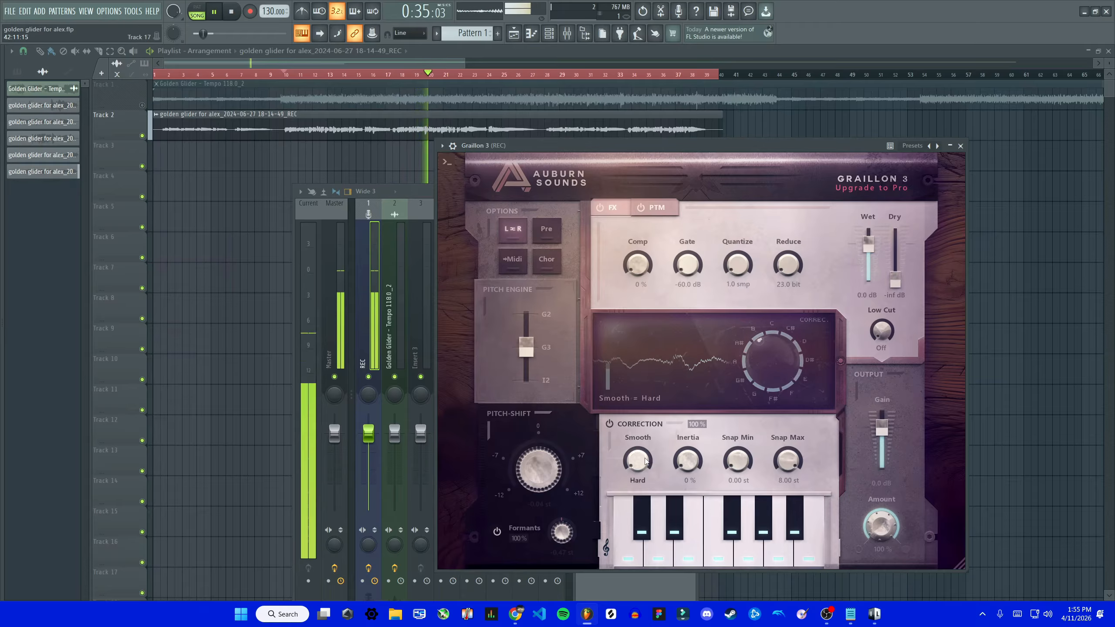
drag(636, 461, 614, 284)
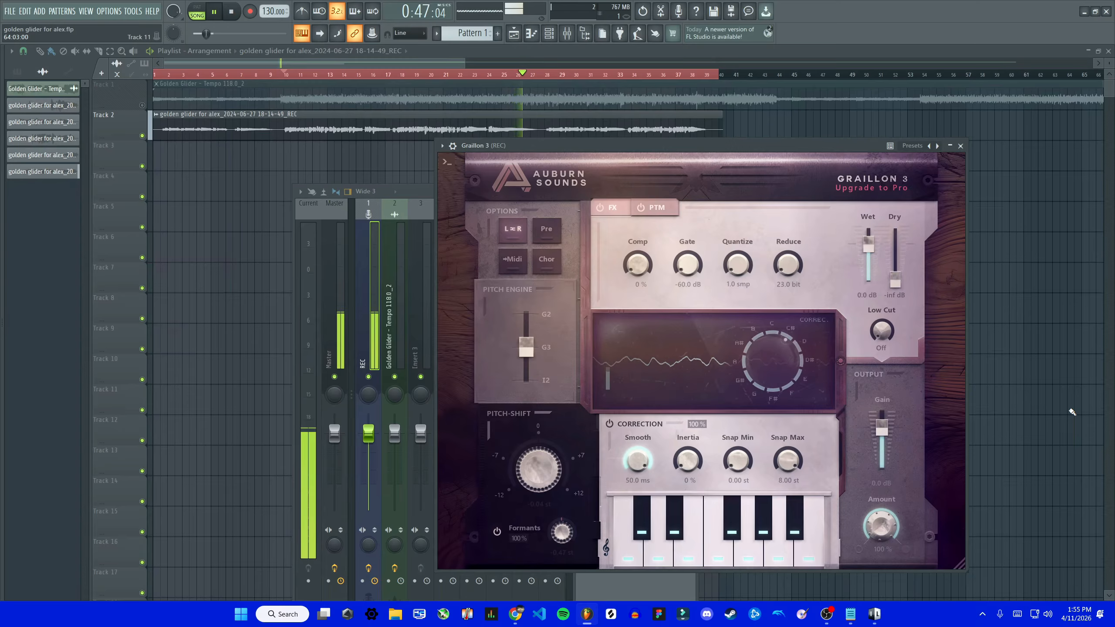
key(space)
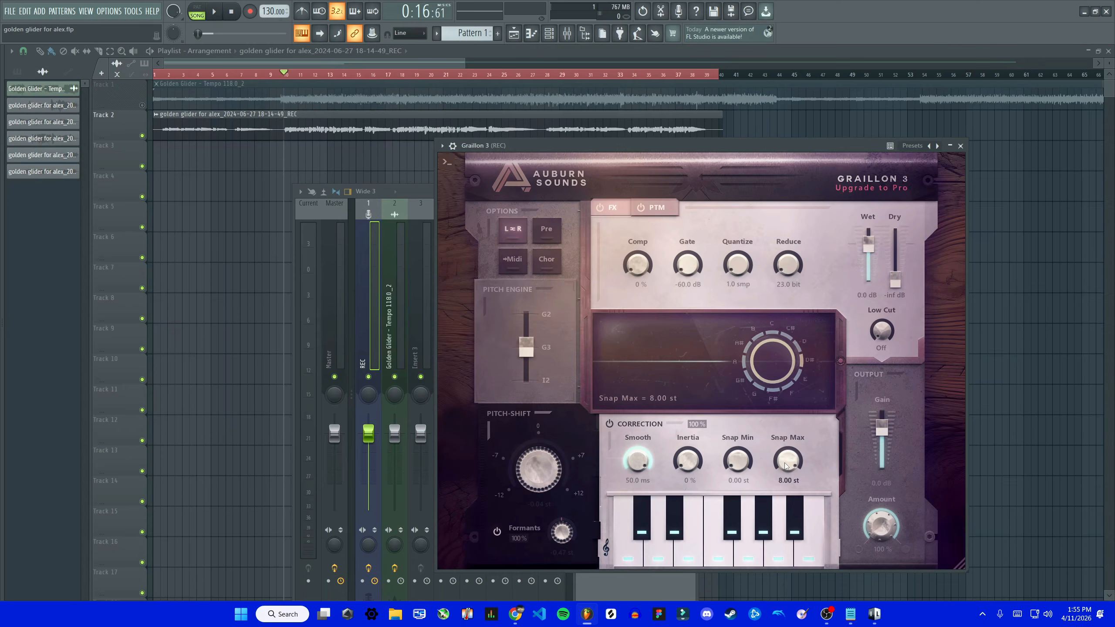
Set Snap Min to 0.29 st and Snap Max to 2.82 st and play back the vocal.
drag(737, 460, 744, 426)
drag(789, 463, 791, 492)
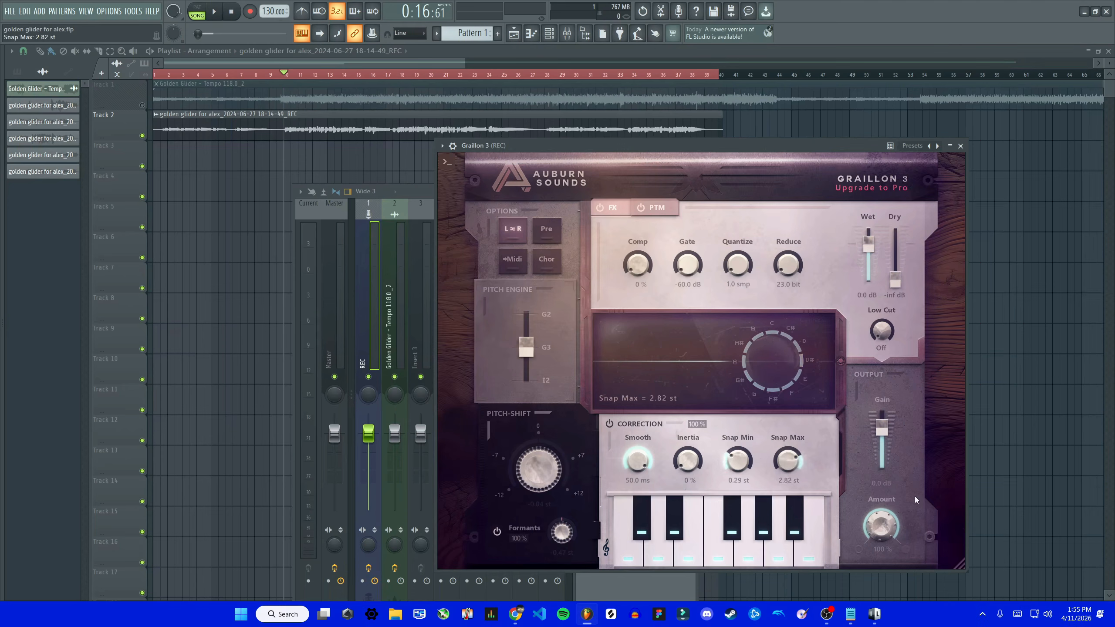
key(space)
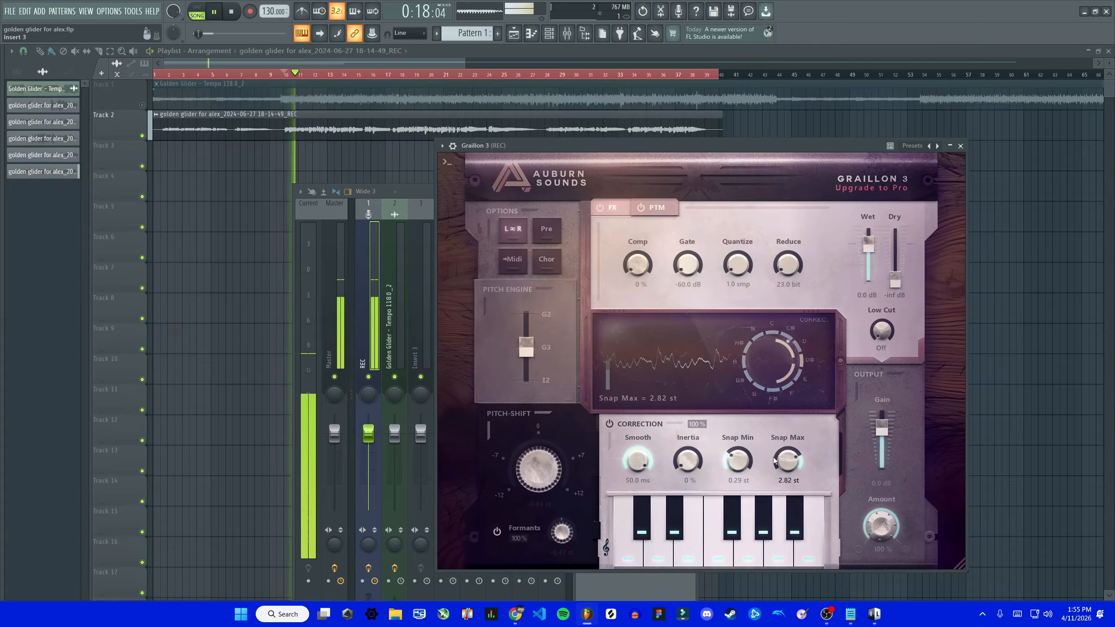
During playback set Snap Min to 1.00 st, try Snap Max at 0.10 st and then 0.94 st, and stop the vocal.
drag(740, 455, 752, 379)
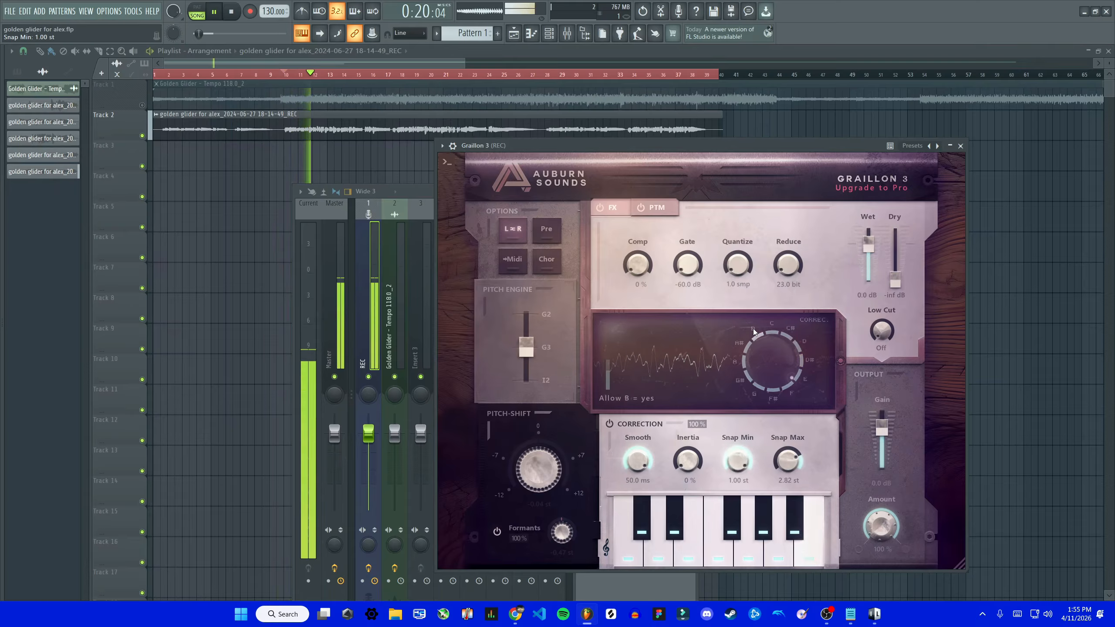
drag(793, 458, 804, 622)
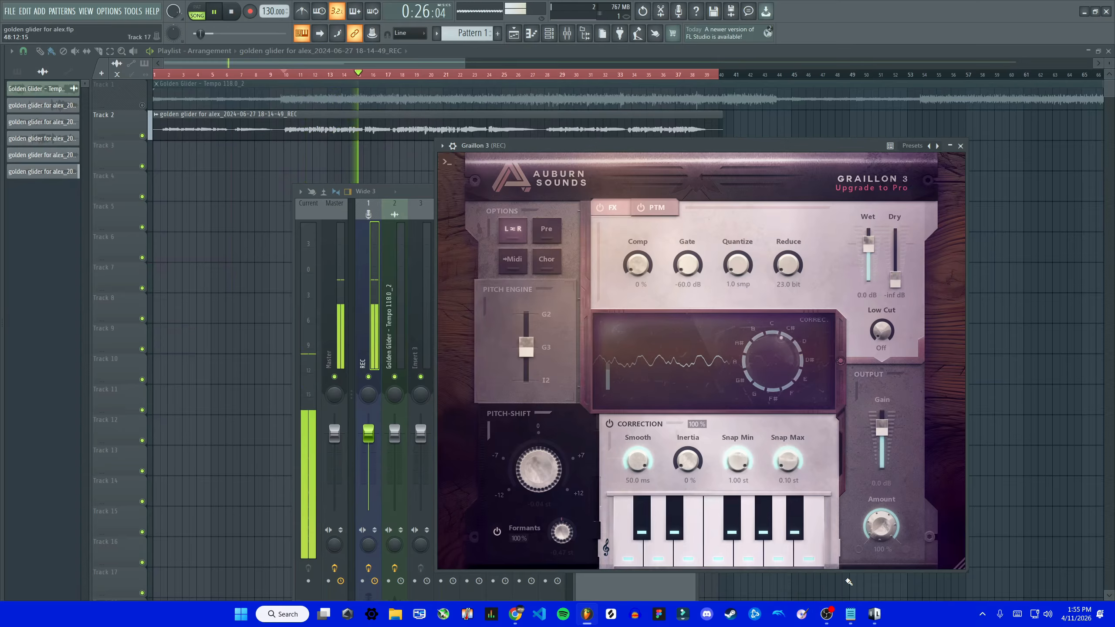
drag(788, 461, 780, 387)
key(space)
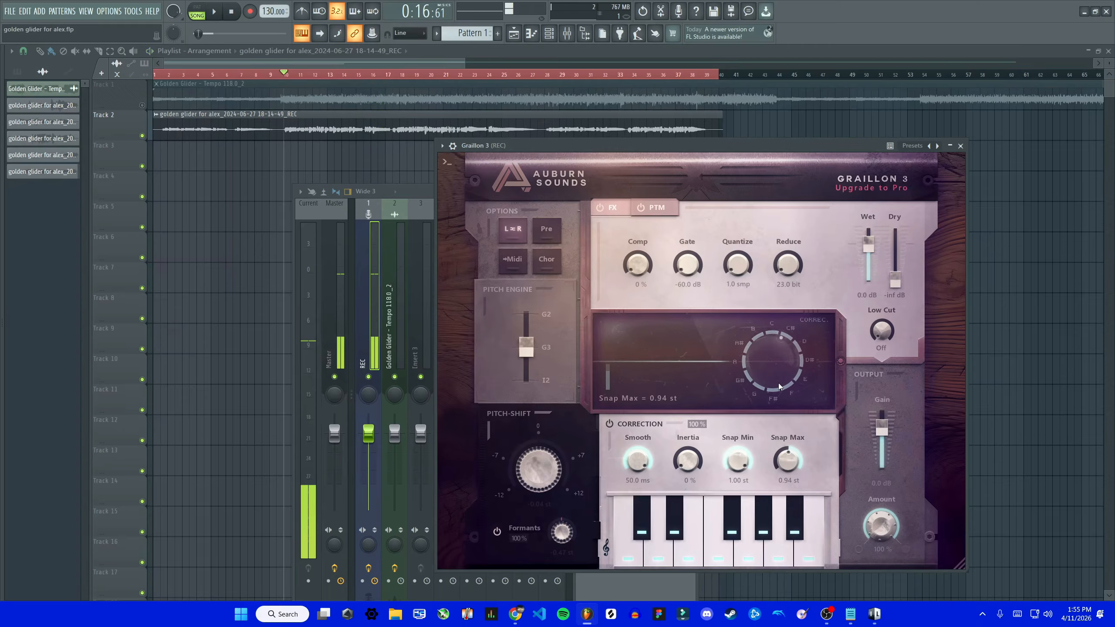
Set Snap Max back to 8.00 st and Snap Min back to 0.00 st in the Correction section.
drag(791, 445, 773, 369)
drag(748, 465, 764, 620)
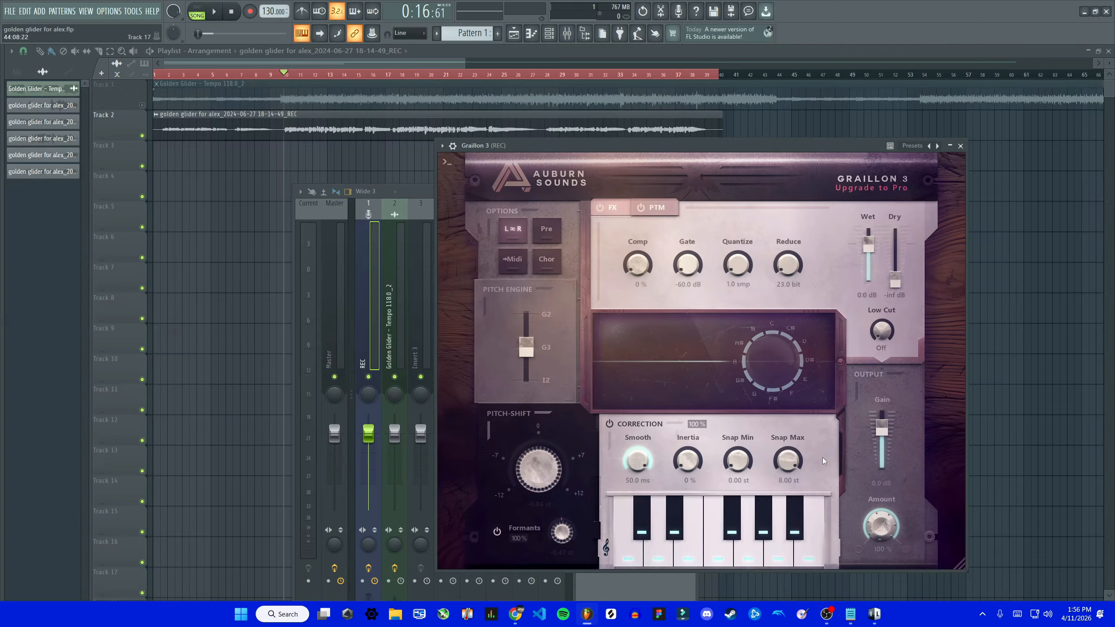
mouse_move(642, 466)
mouse_move(788, 468)
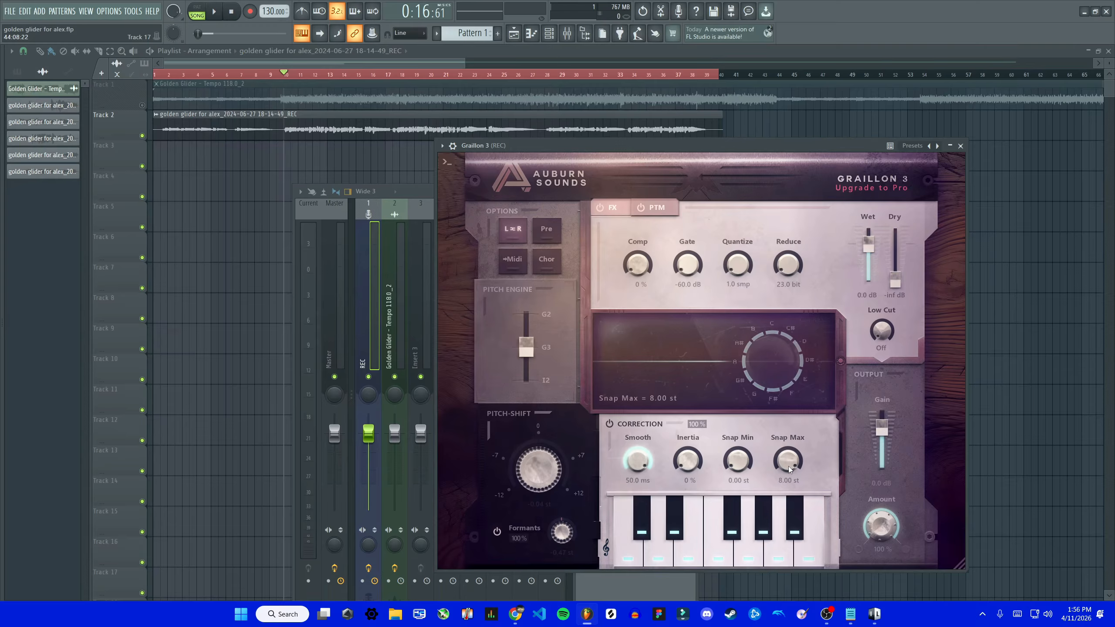